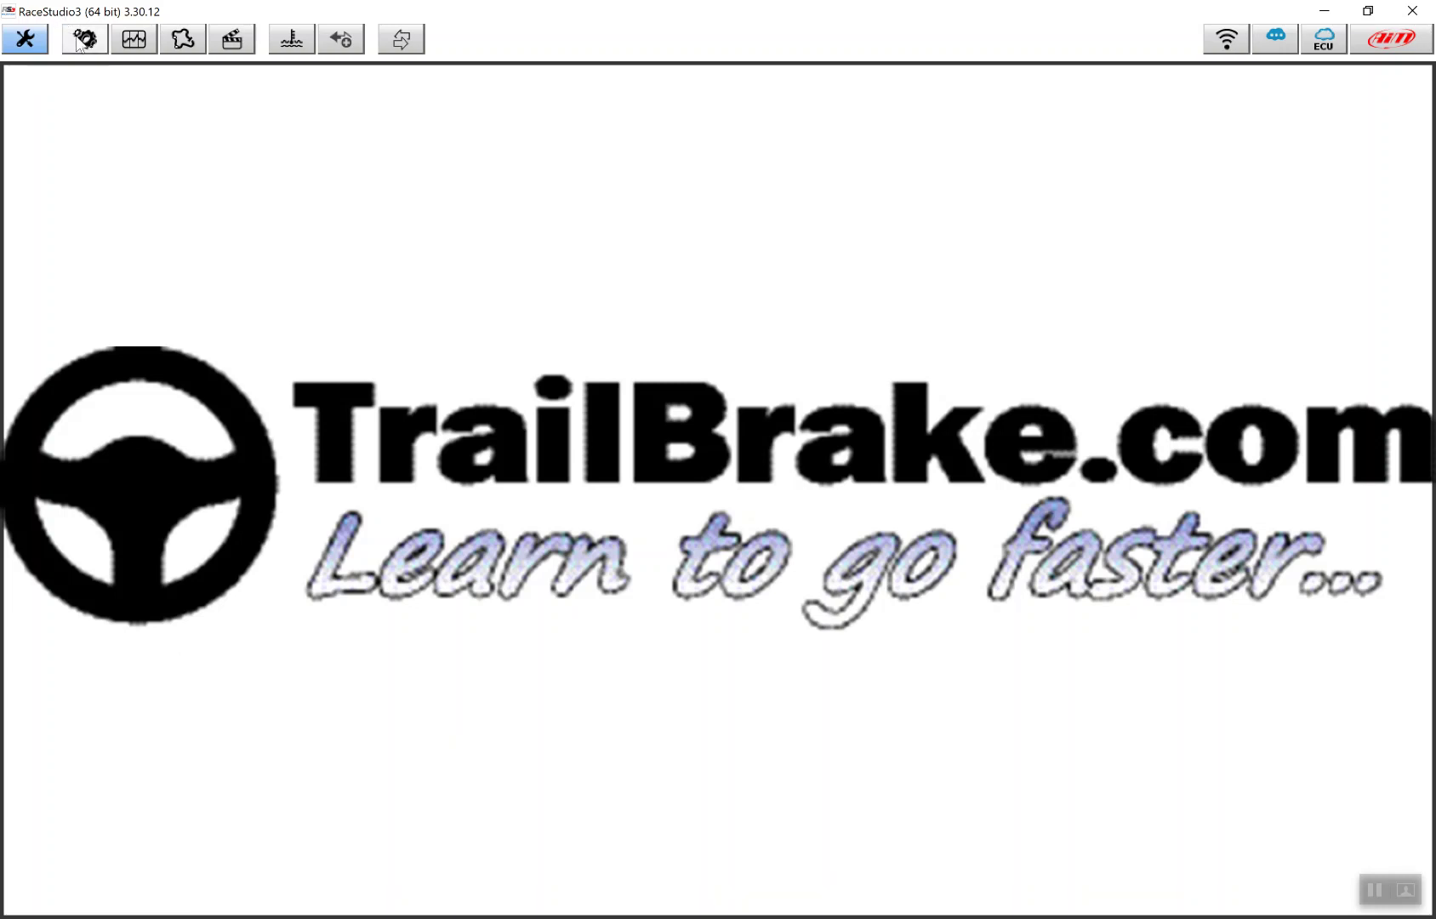
Step: Open Channel01 of the MXP 03 configuration, naming it and setting its function to Throttle Pos
left_click(79, 40)
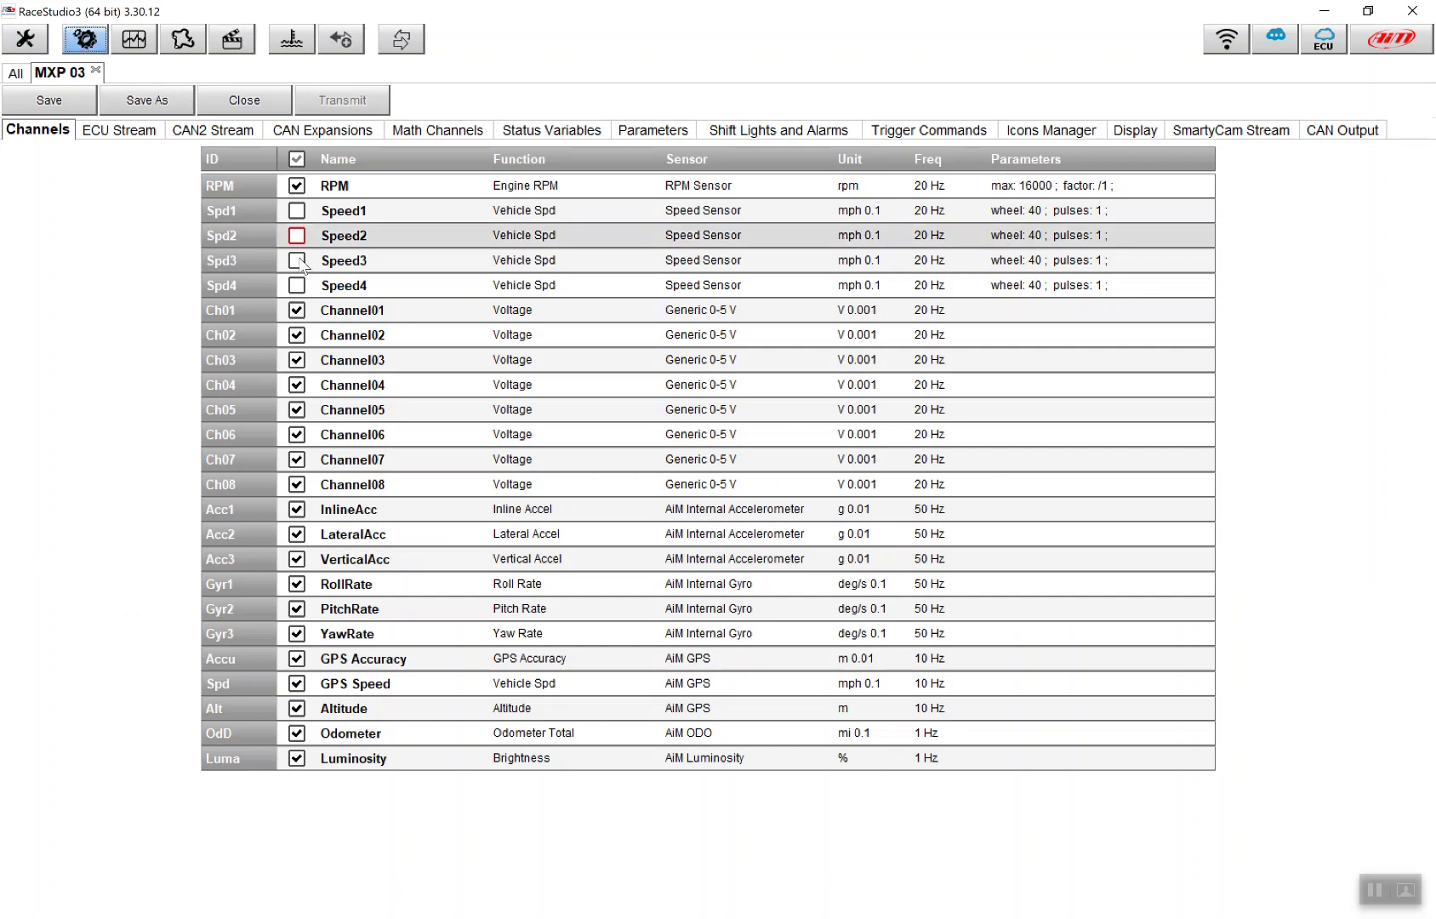
double_click(333, 312)
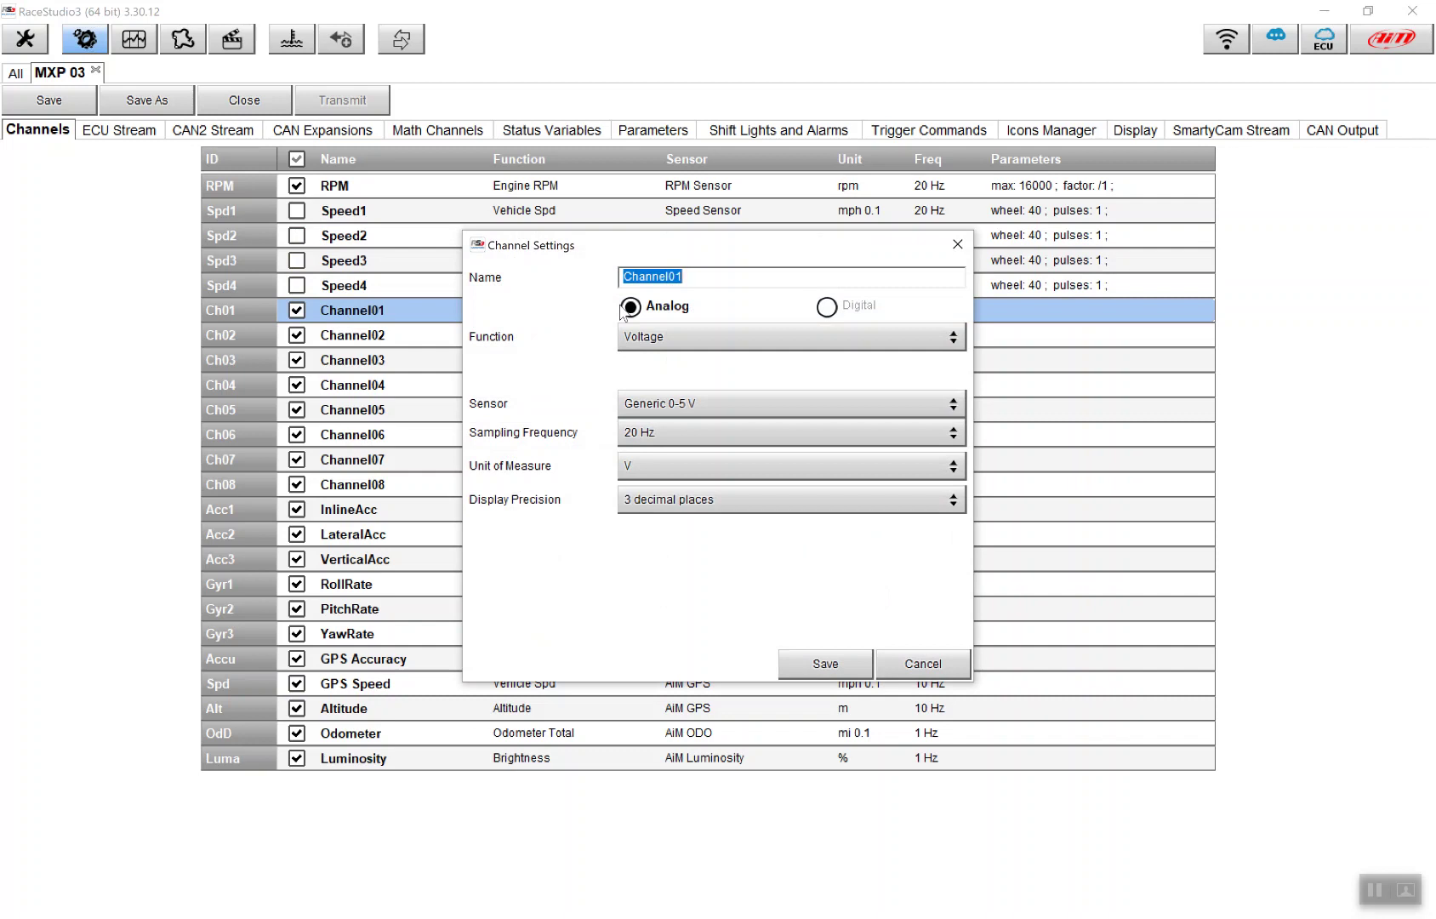
type("Throttle Pos")
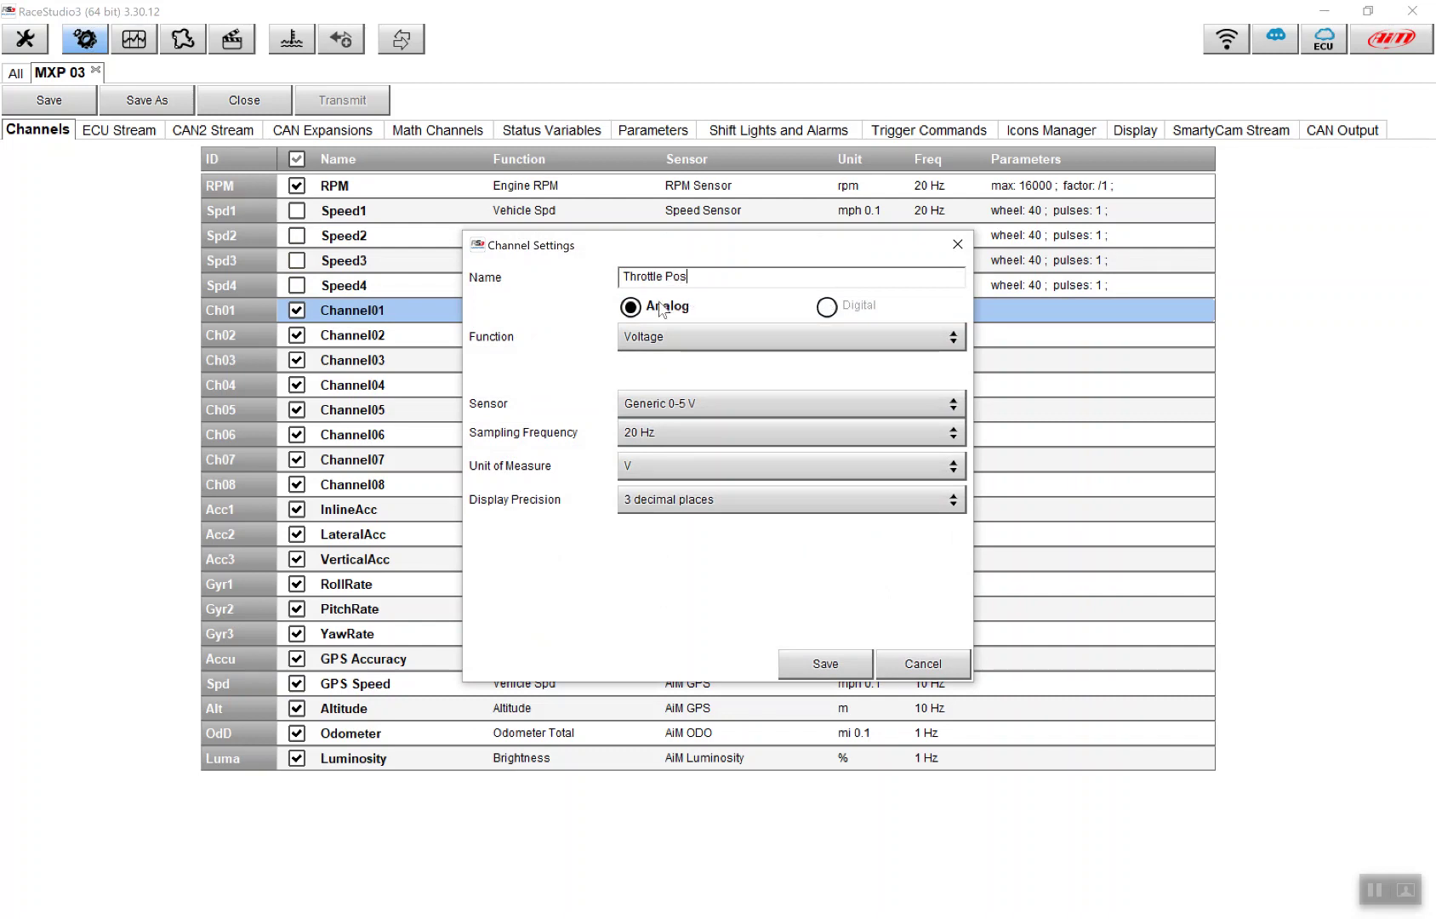
left_click(652, 339)
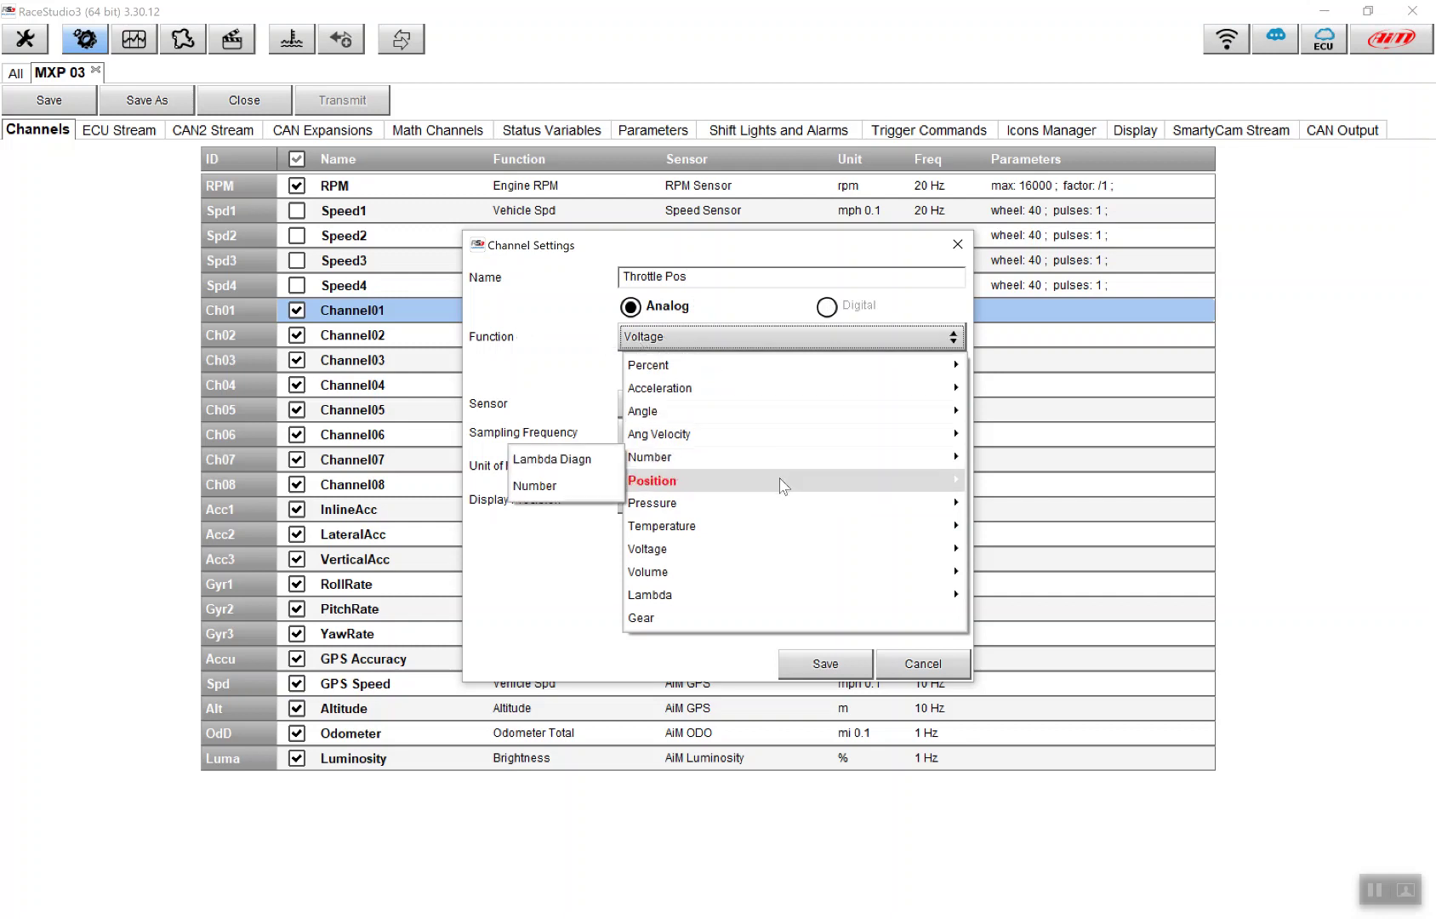
mouse_move(782, 485)
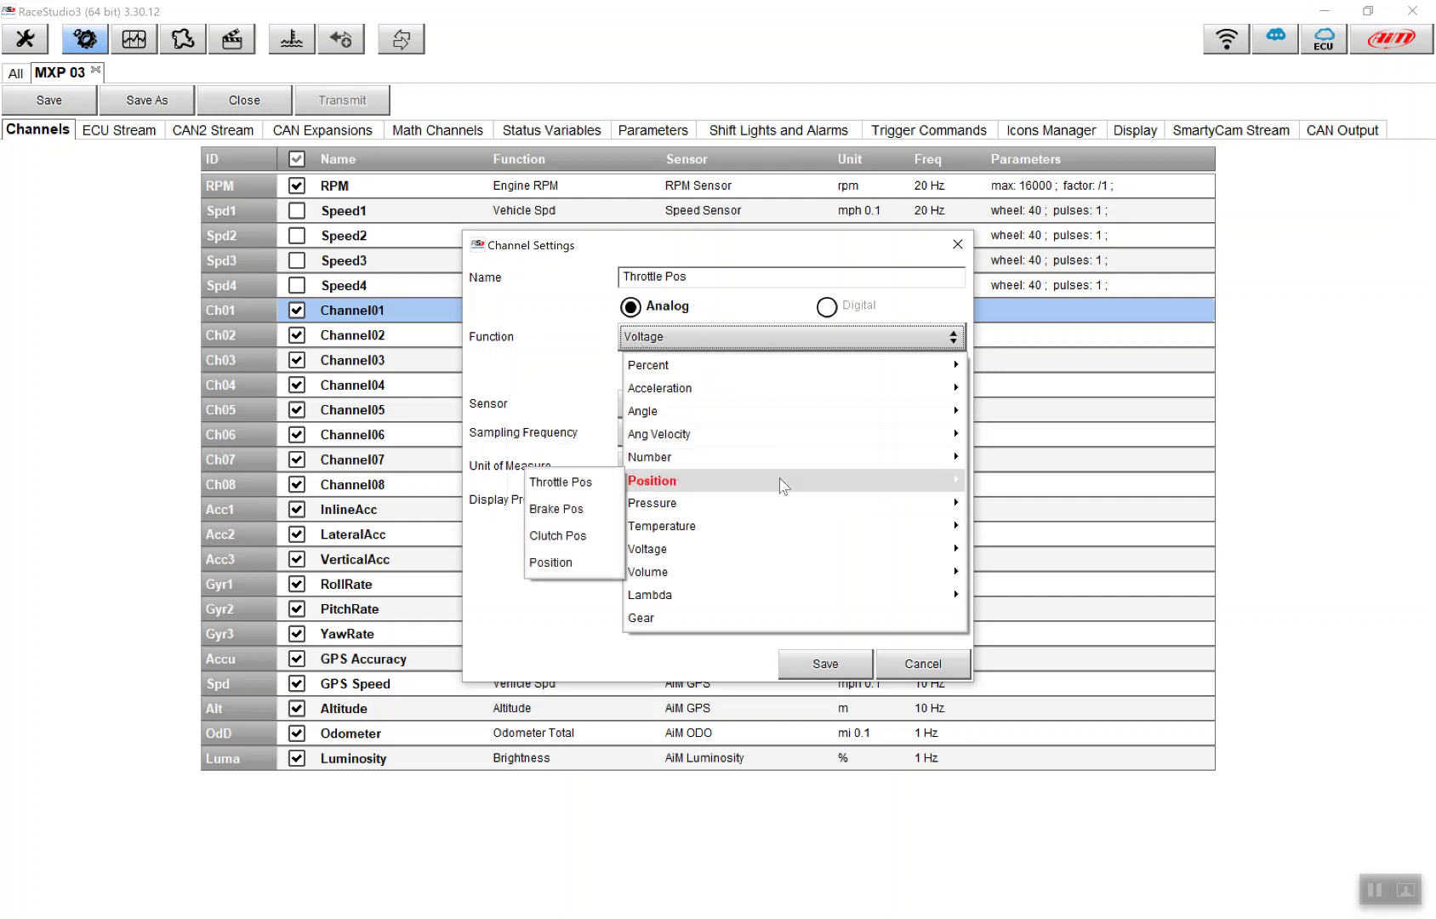
left_click(585, 486)
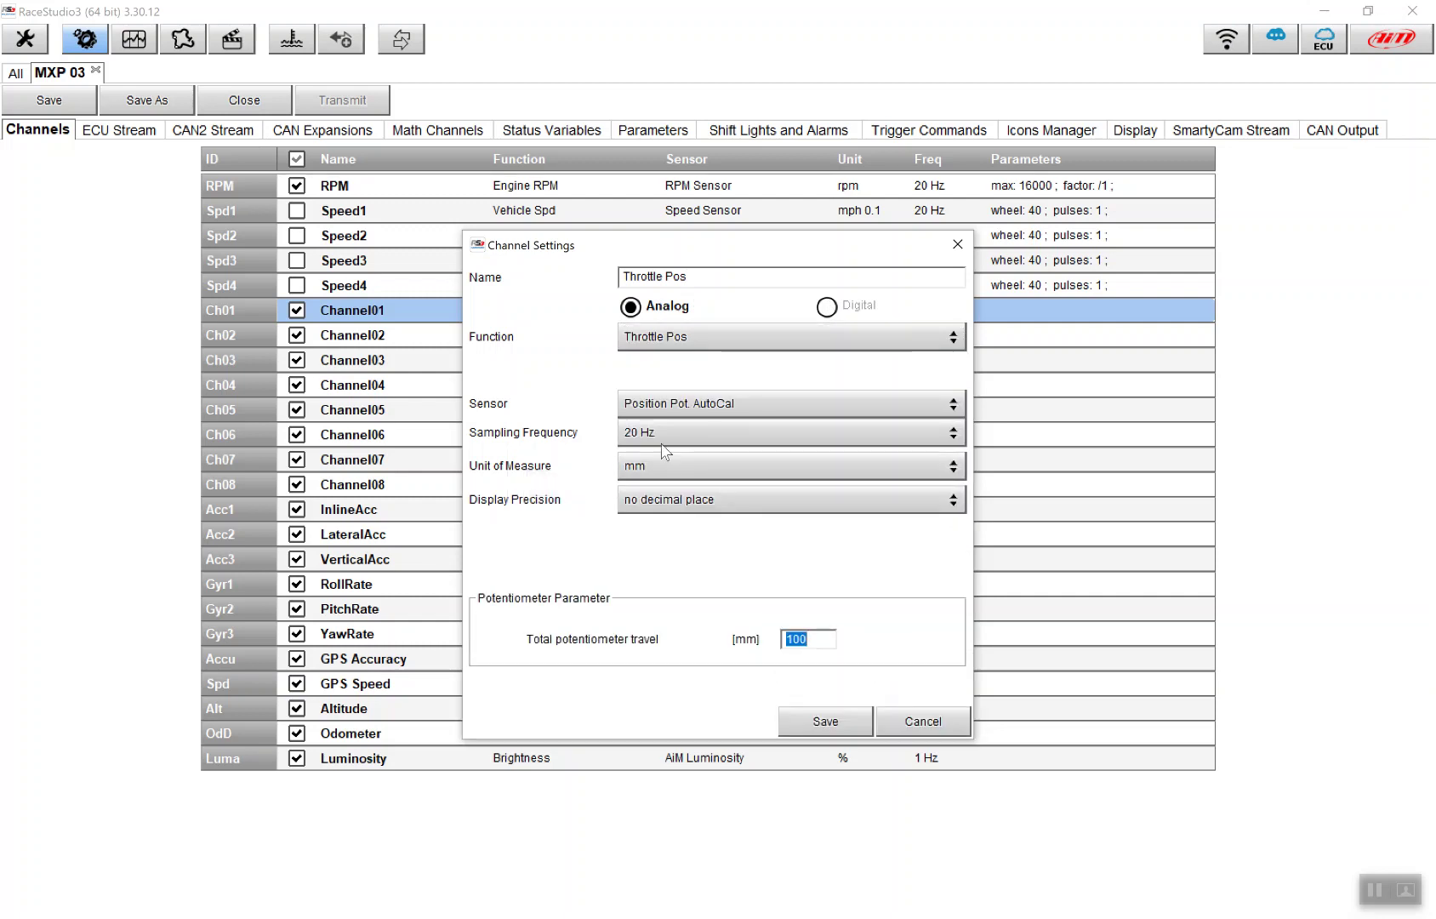
Step: Choose Position Pot. Calib as the throttle channel's sensor
left_click(643, 411)
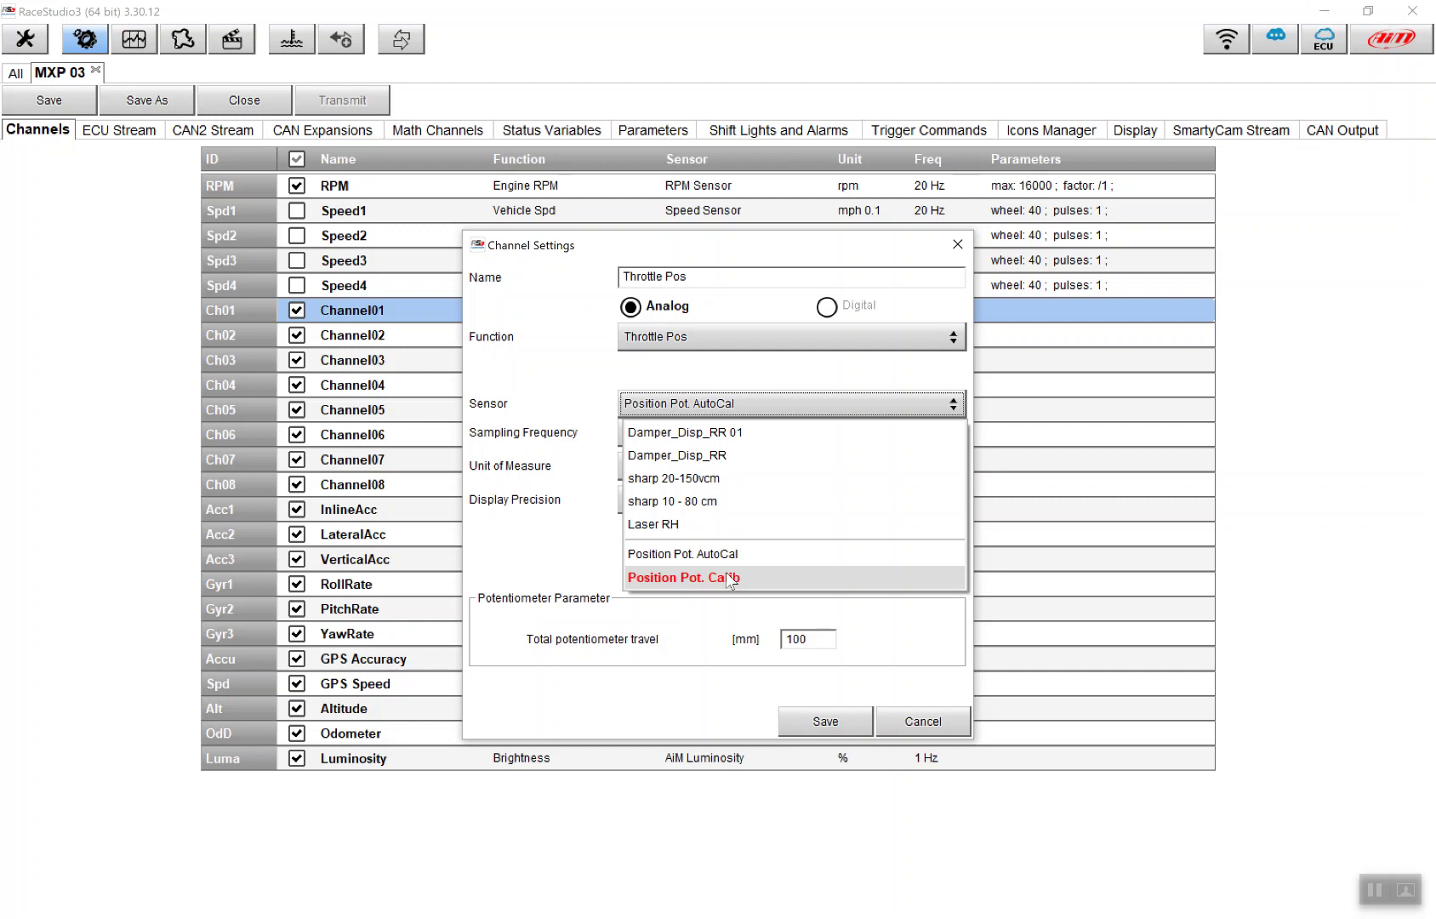
left_click(728, 578)
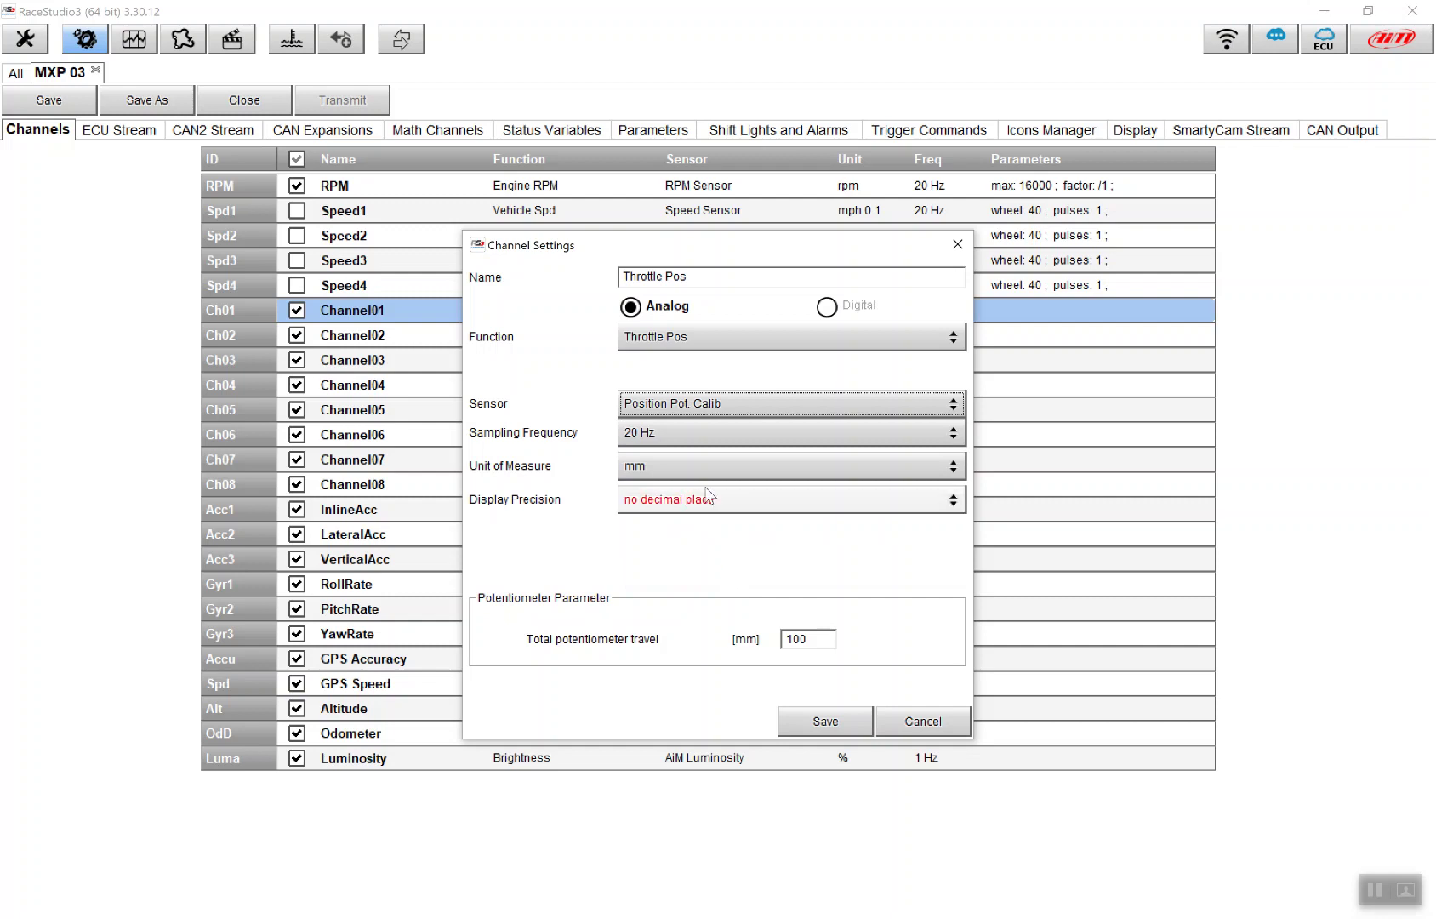
Step: Set sampling frequency to 50 Hz, try inches as unit, and keep no decimal place
left_click(700, 433)
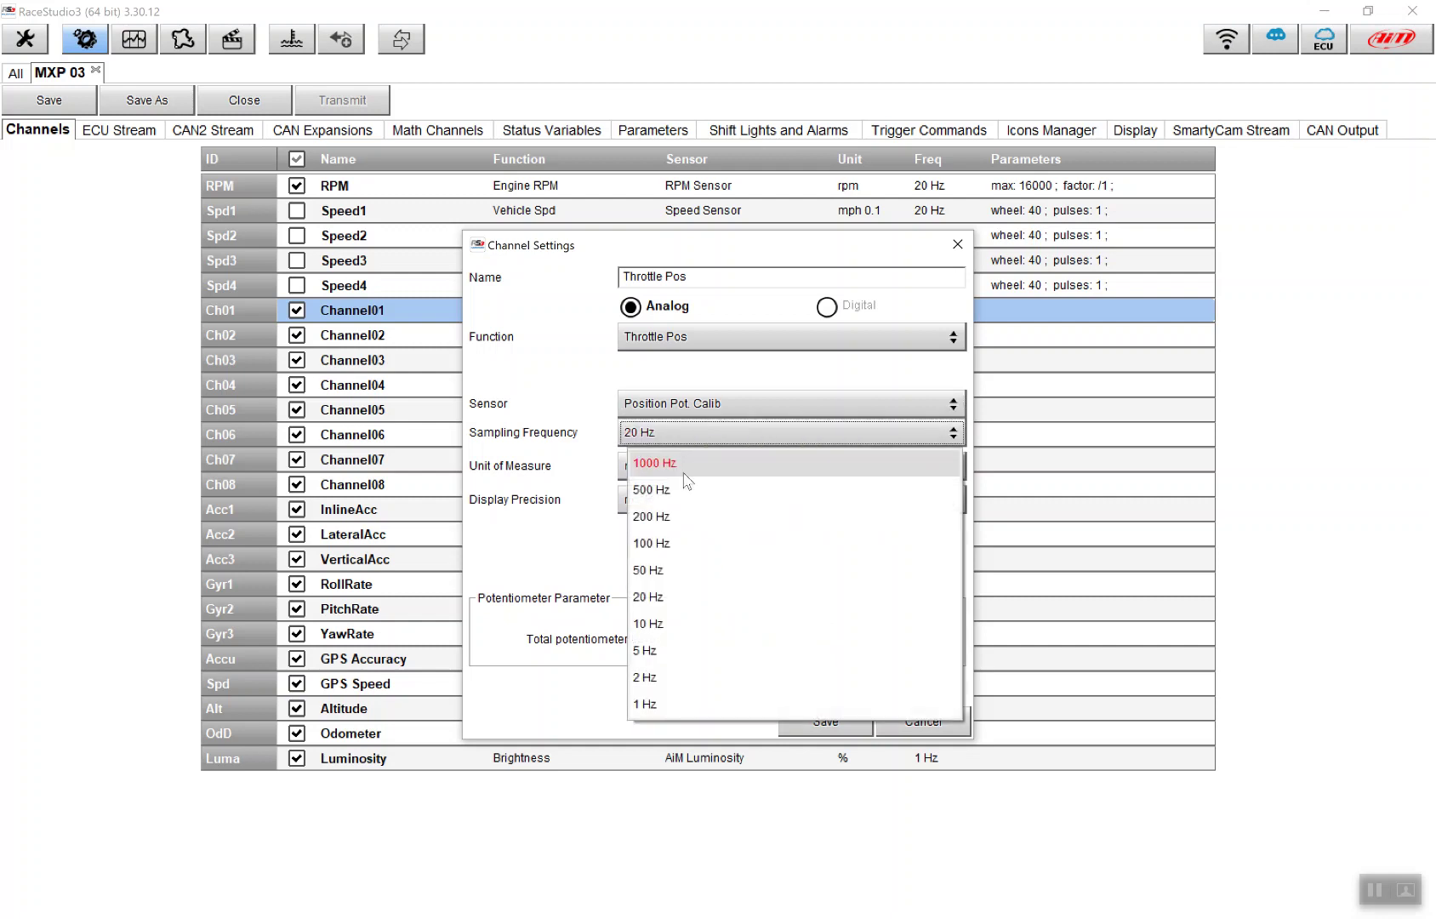
left_click(668, 571)
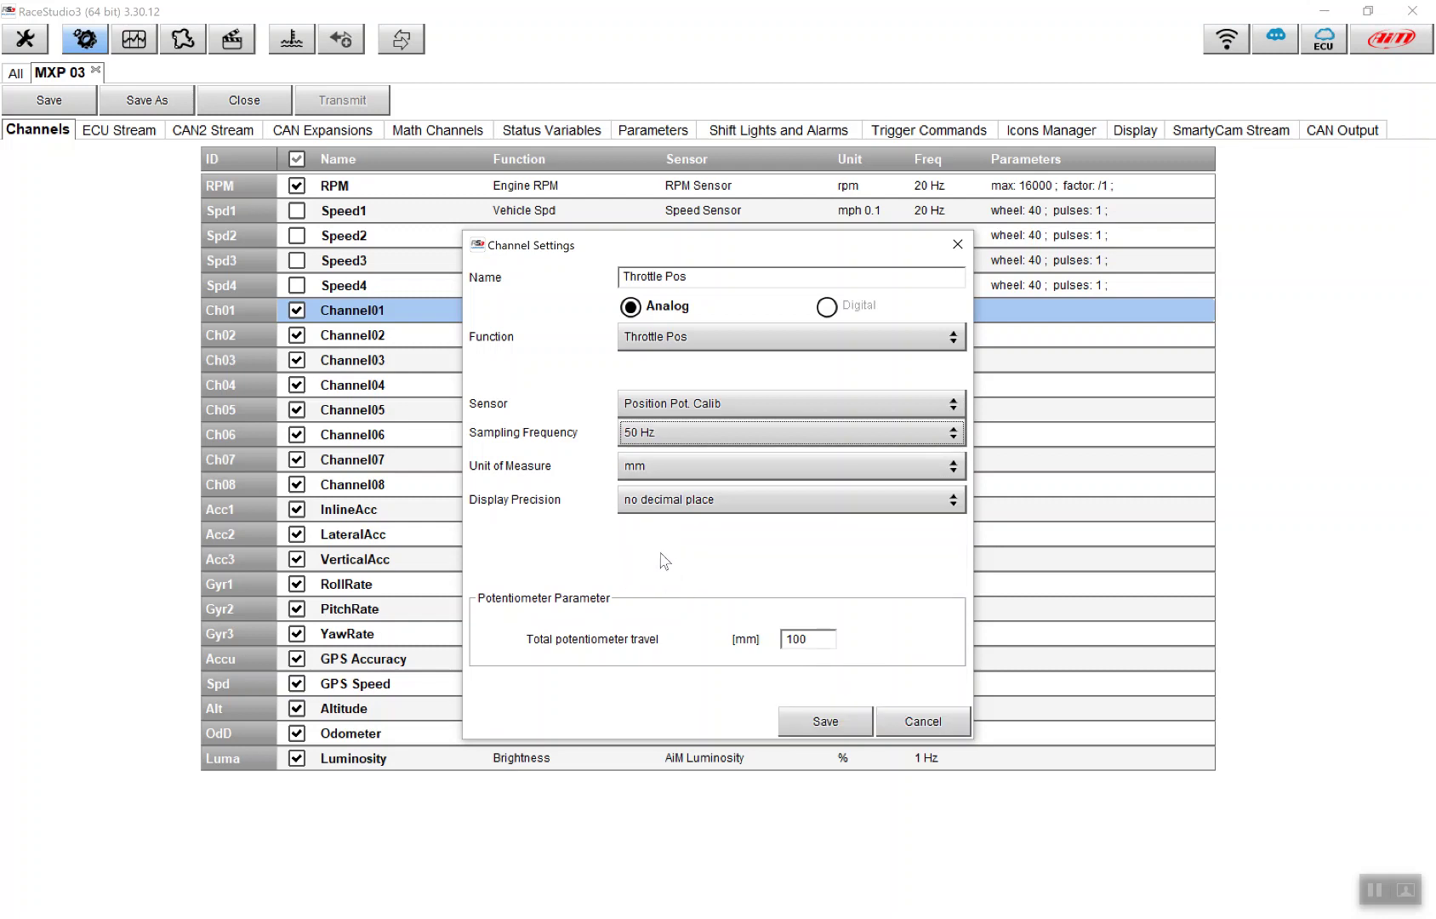
left_click(656, 466)
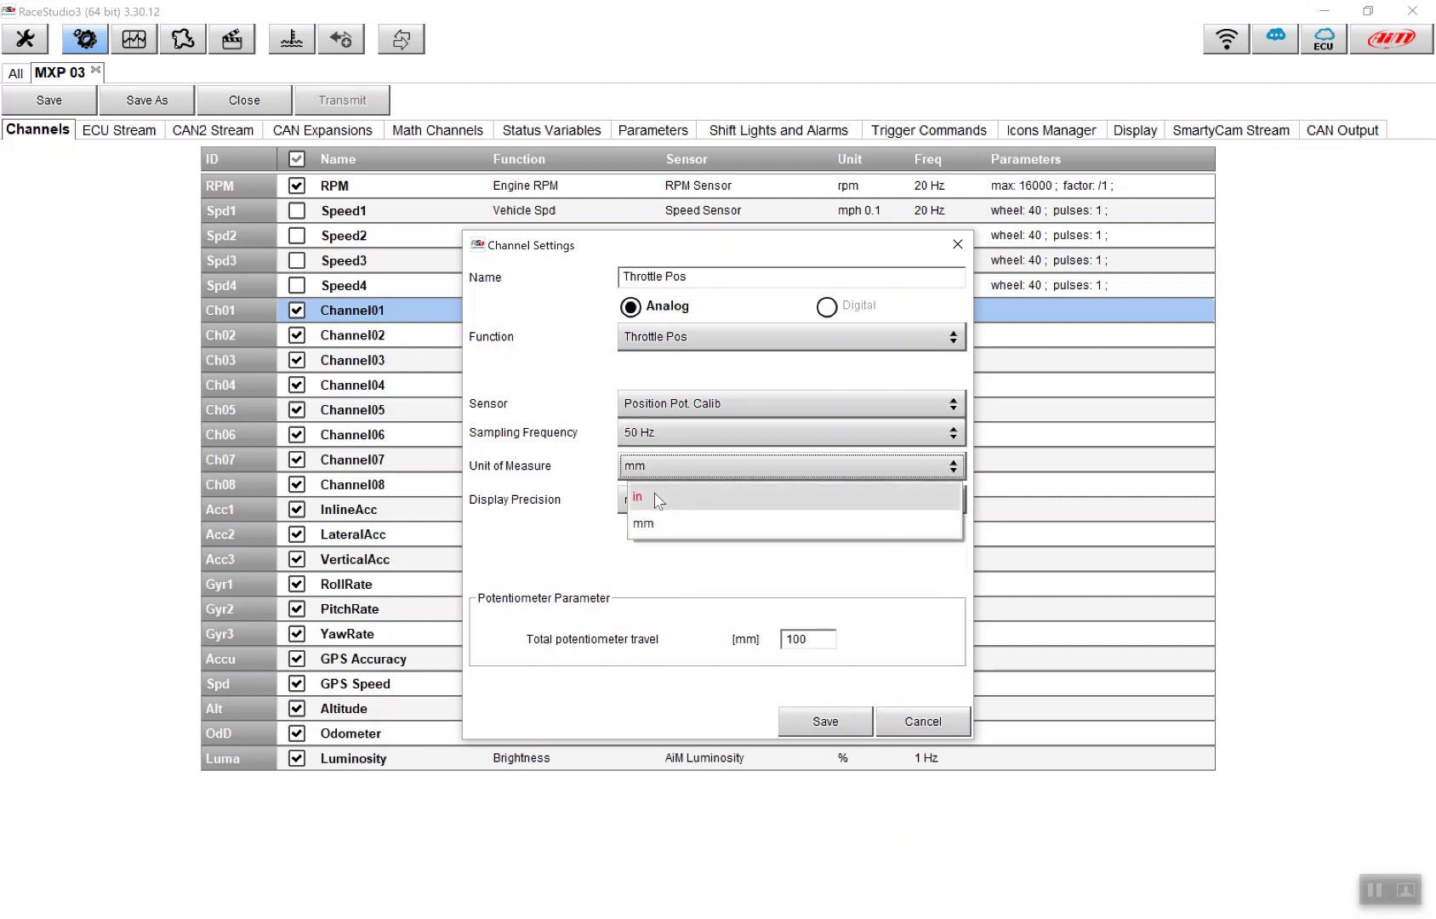
left_click(658, 498)
left_click(657, 500)
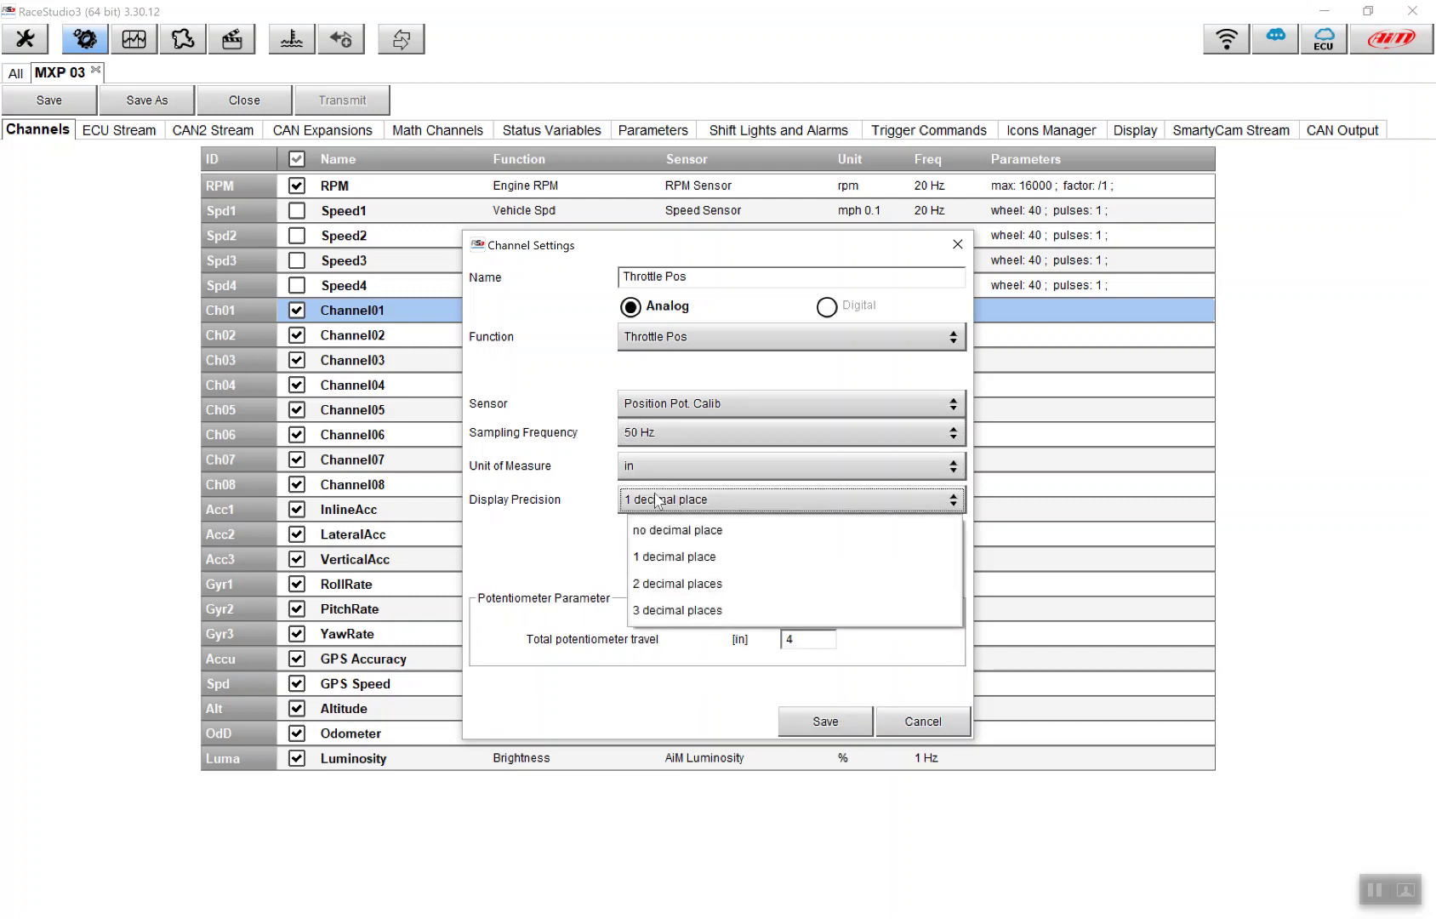
left_click(656, 523)
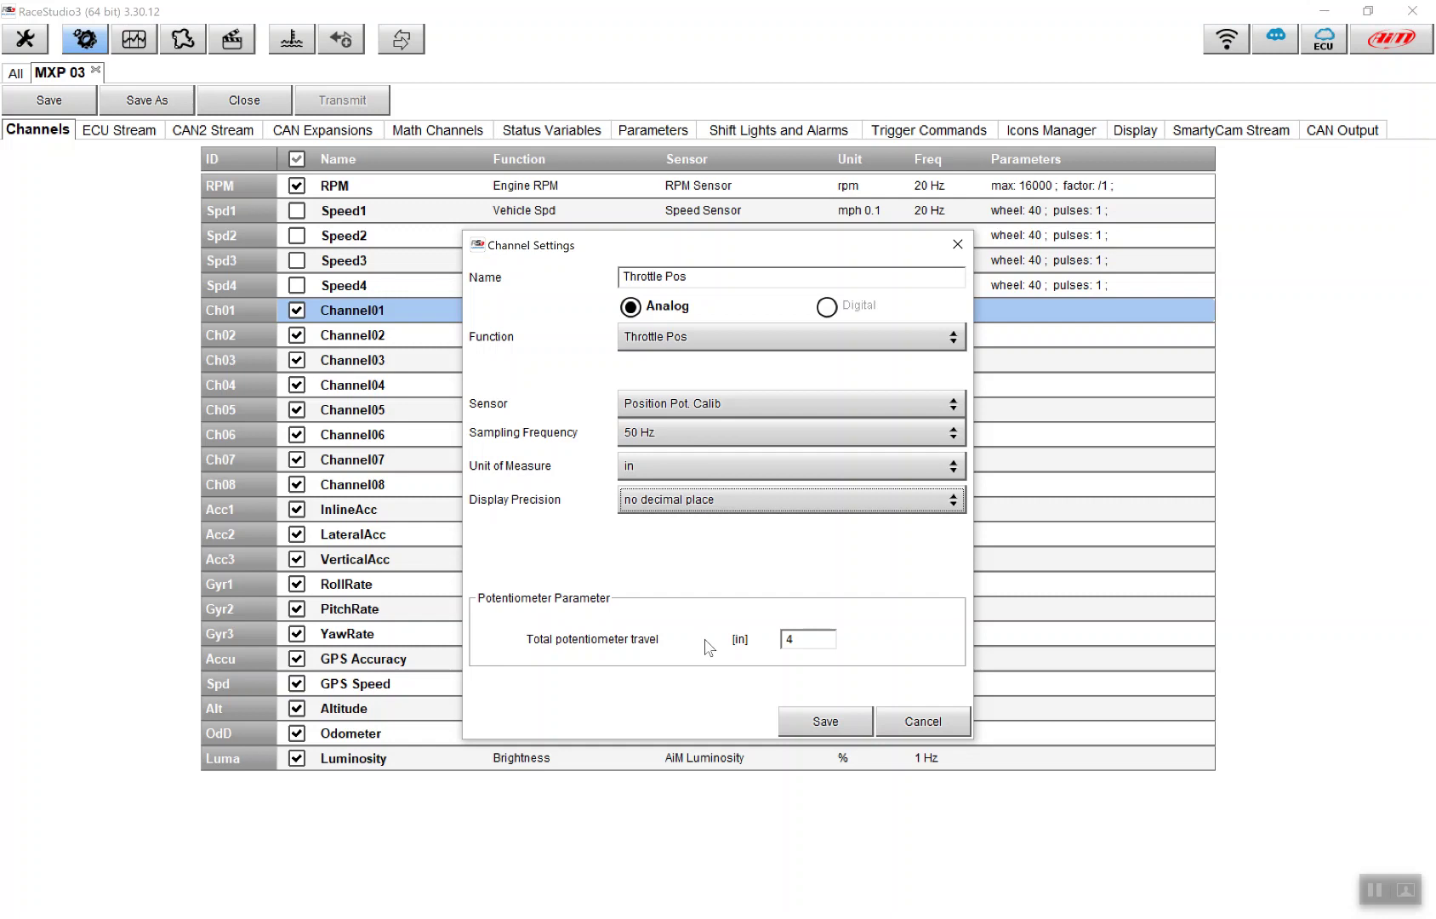
Step: Switch the channel's unit of measure back to mm
left_click(796, 646)
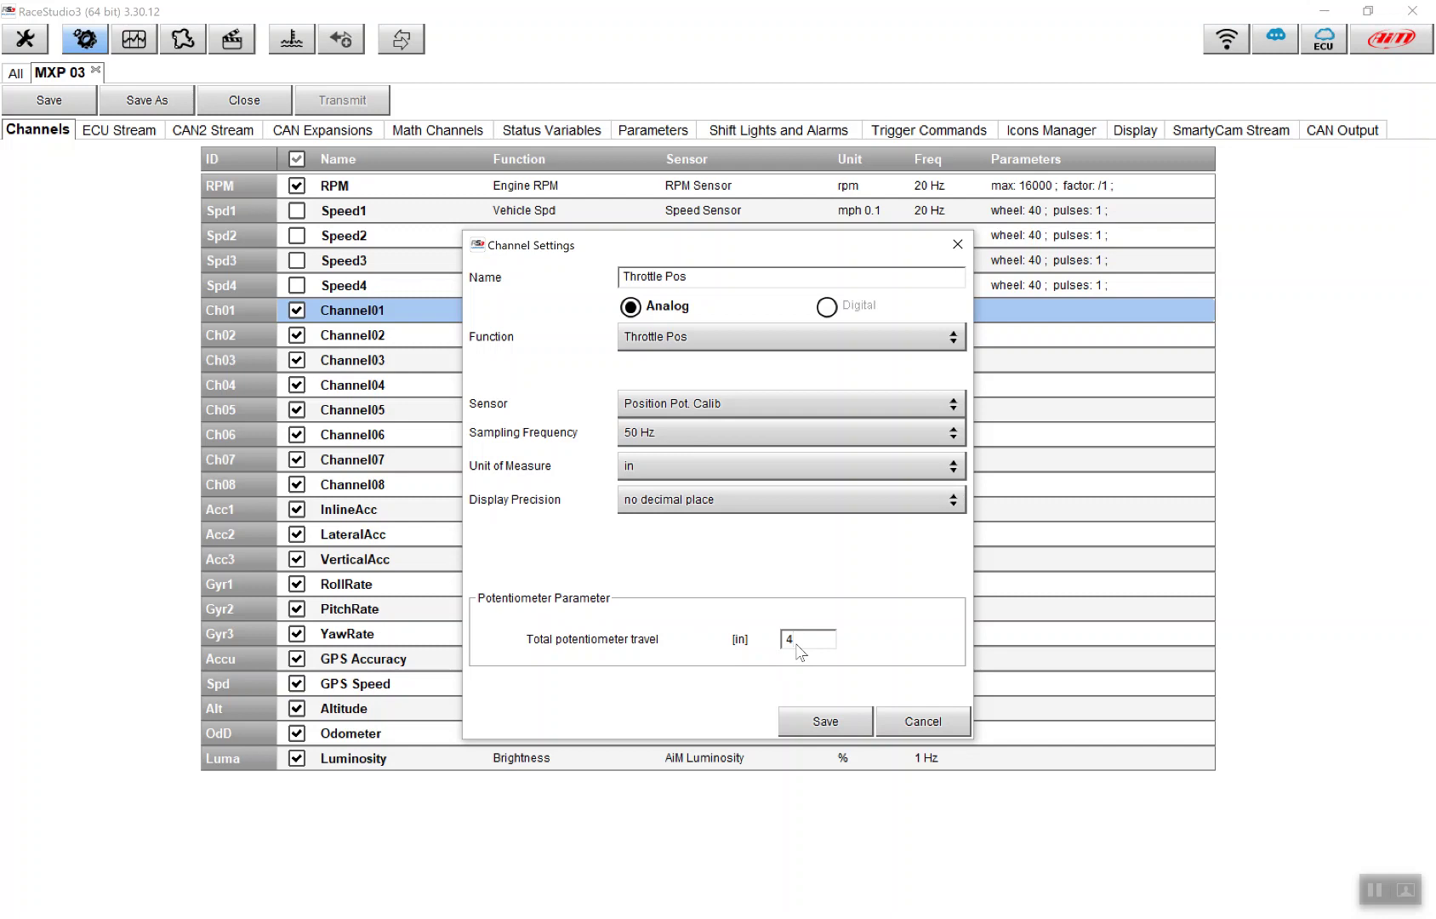
left_click(690, 464)
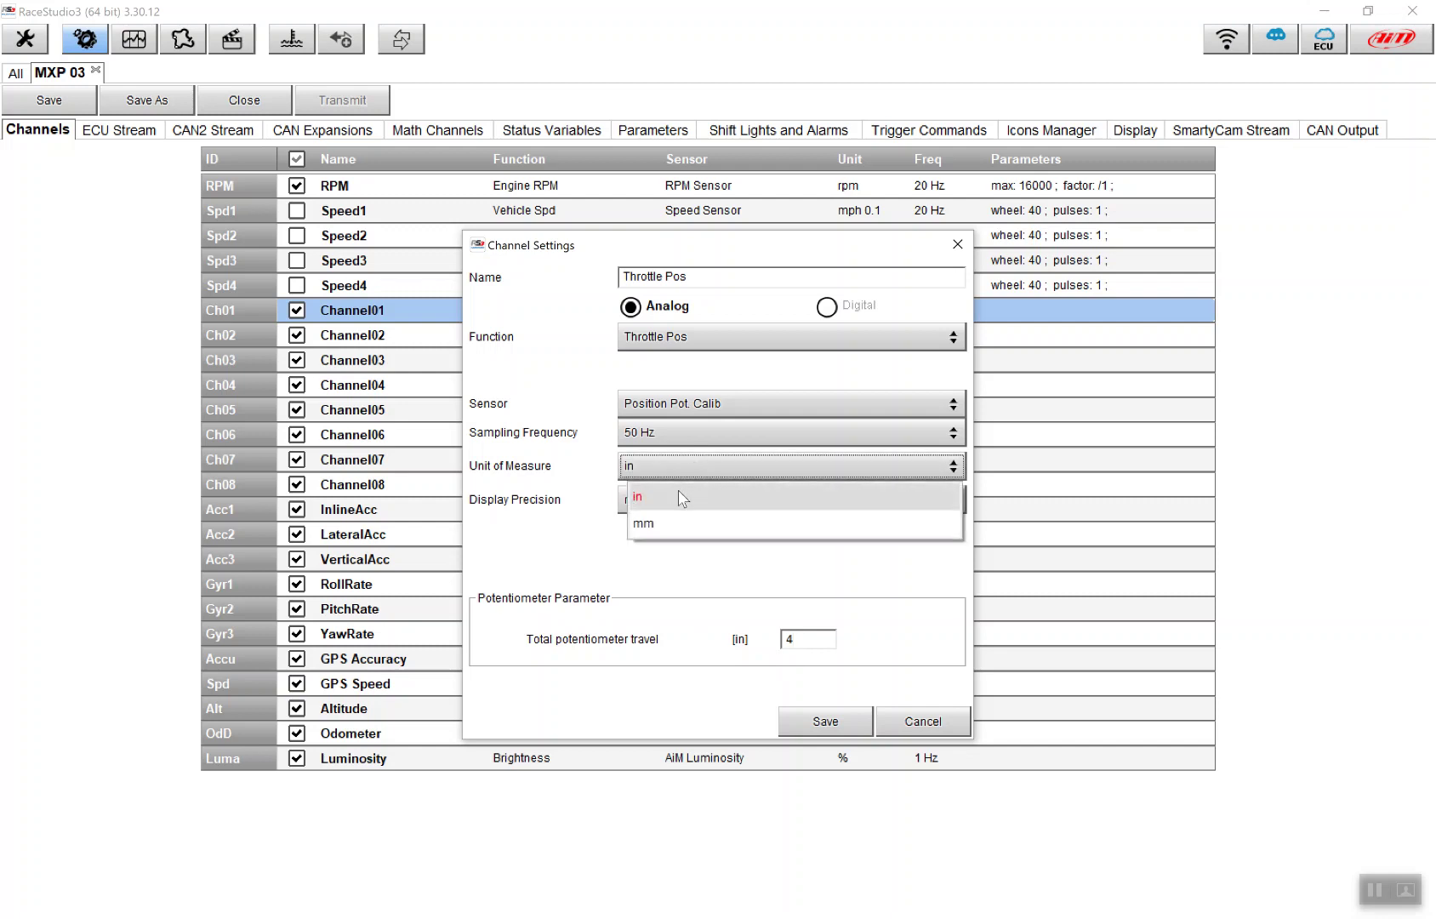
left_click(669, 521)
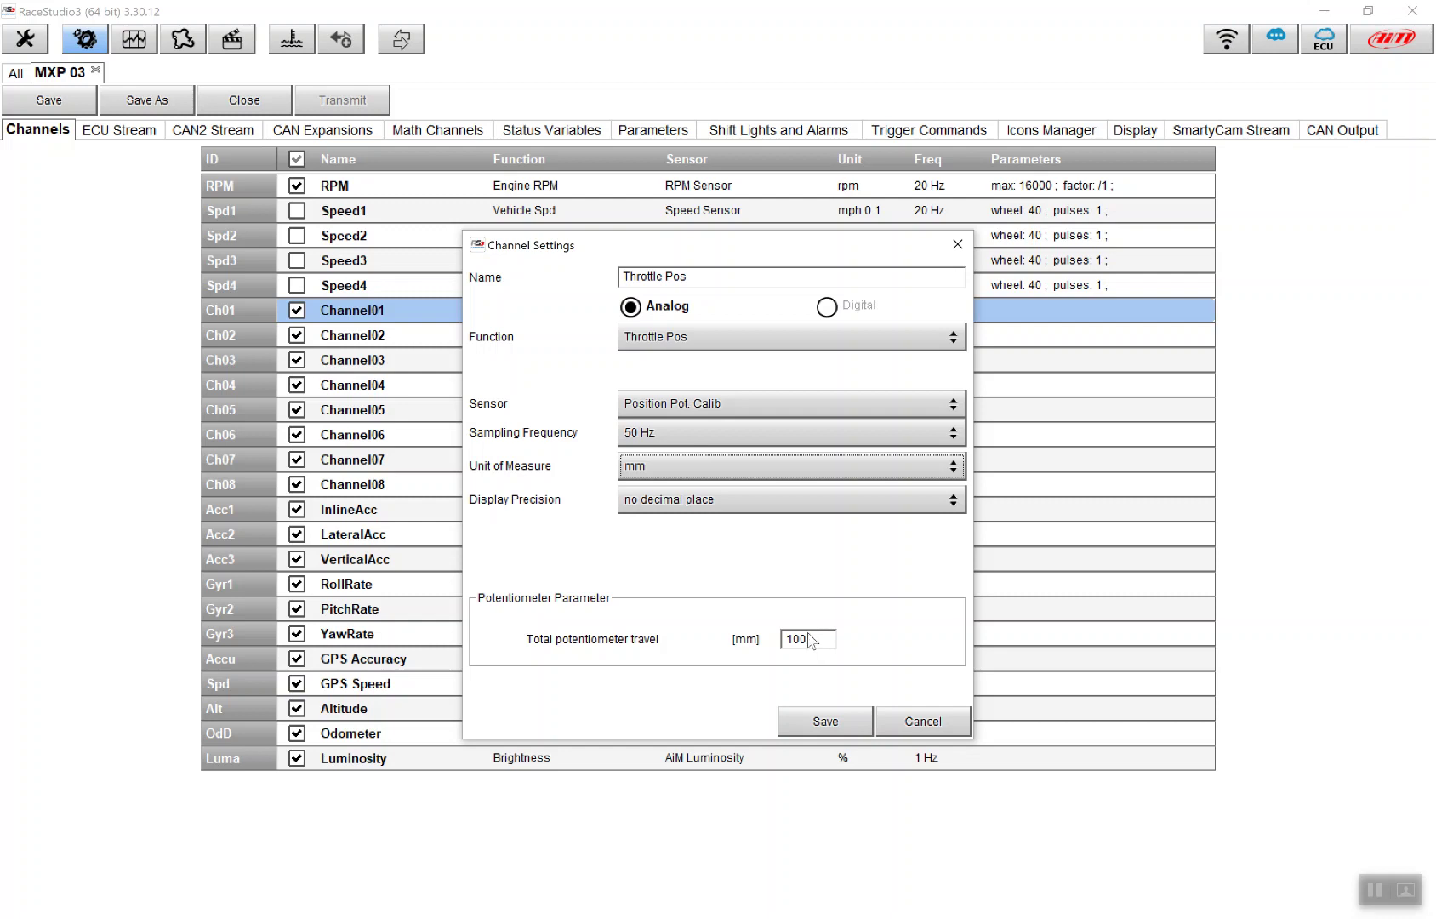
left_click(751, 344)
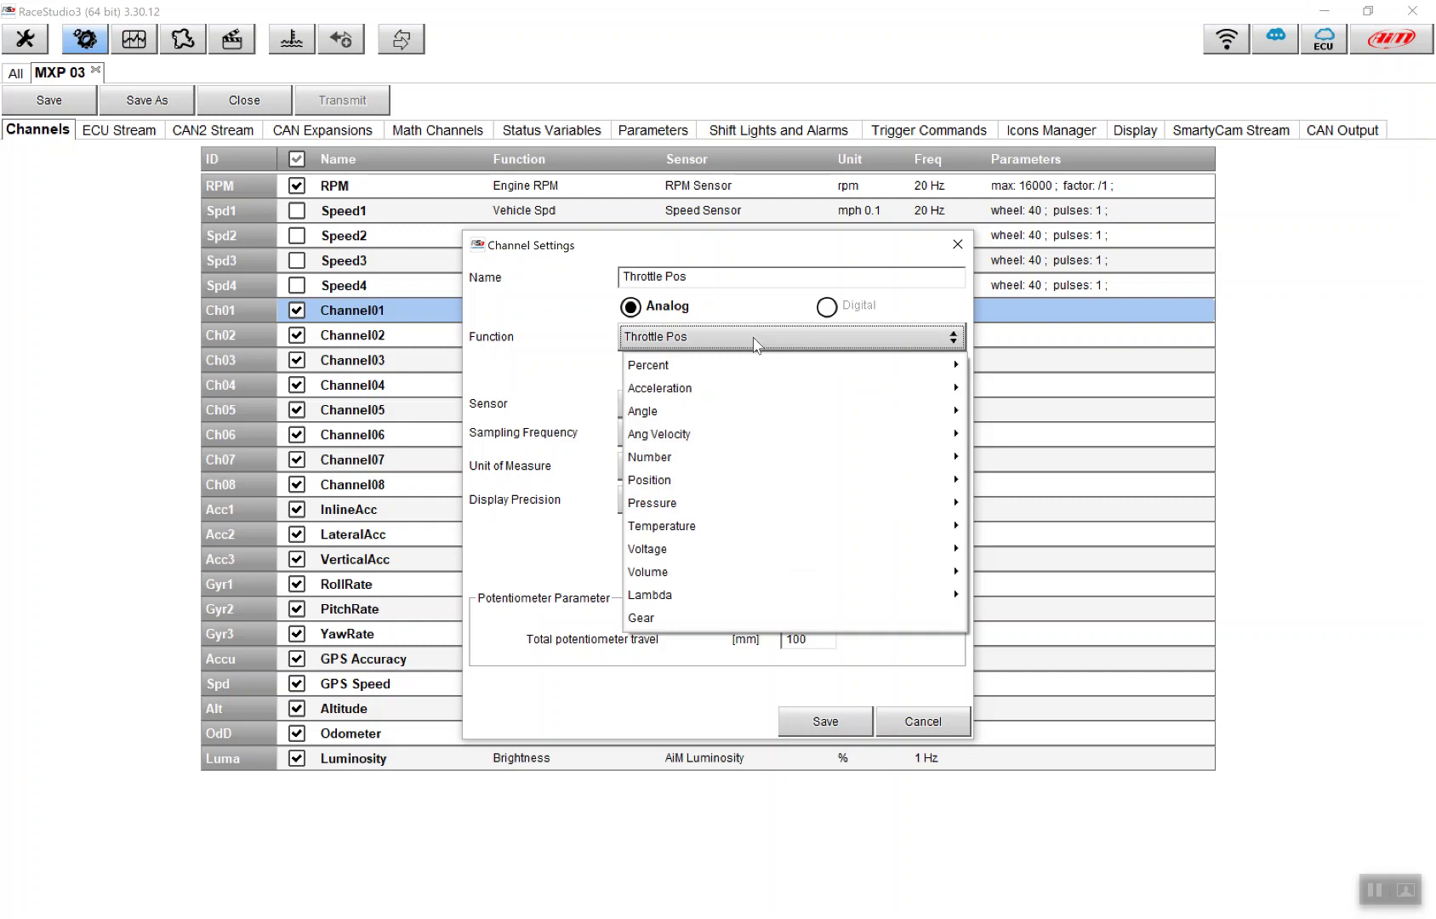
Step: Set the function to Angle and the sensor to Angular Pot. Calib with 180 deg travel
mouse_move(828, 416)
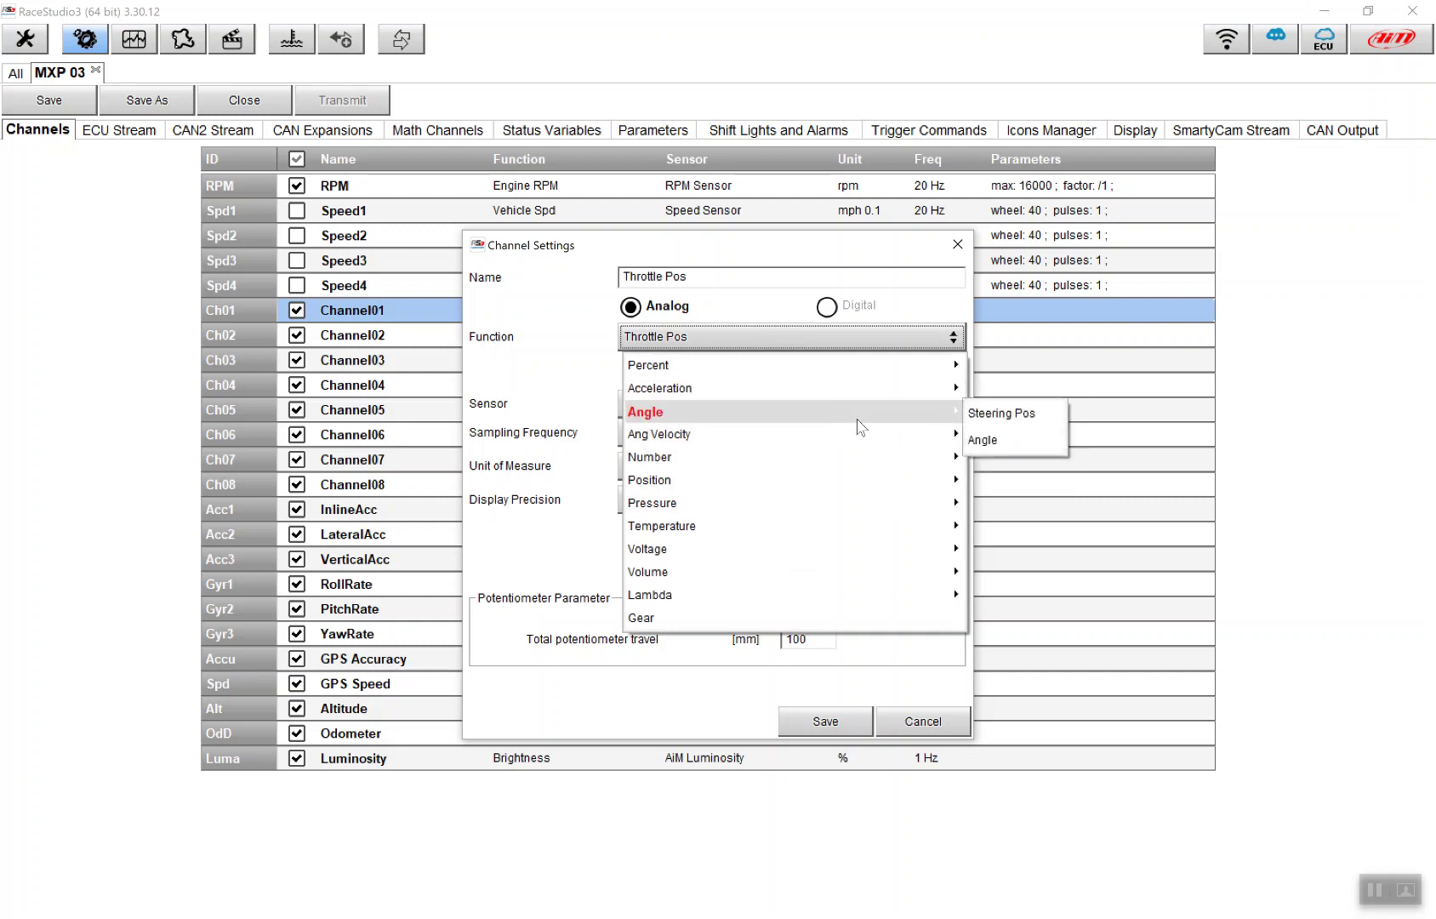
left_click(987, 442)
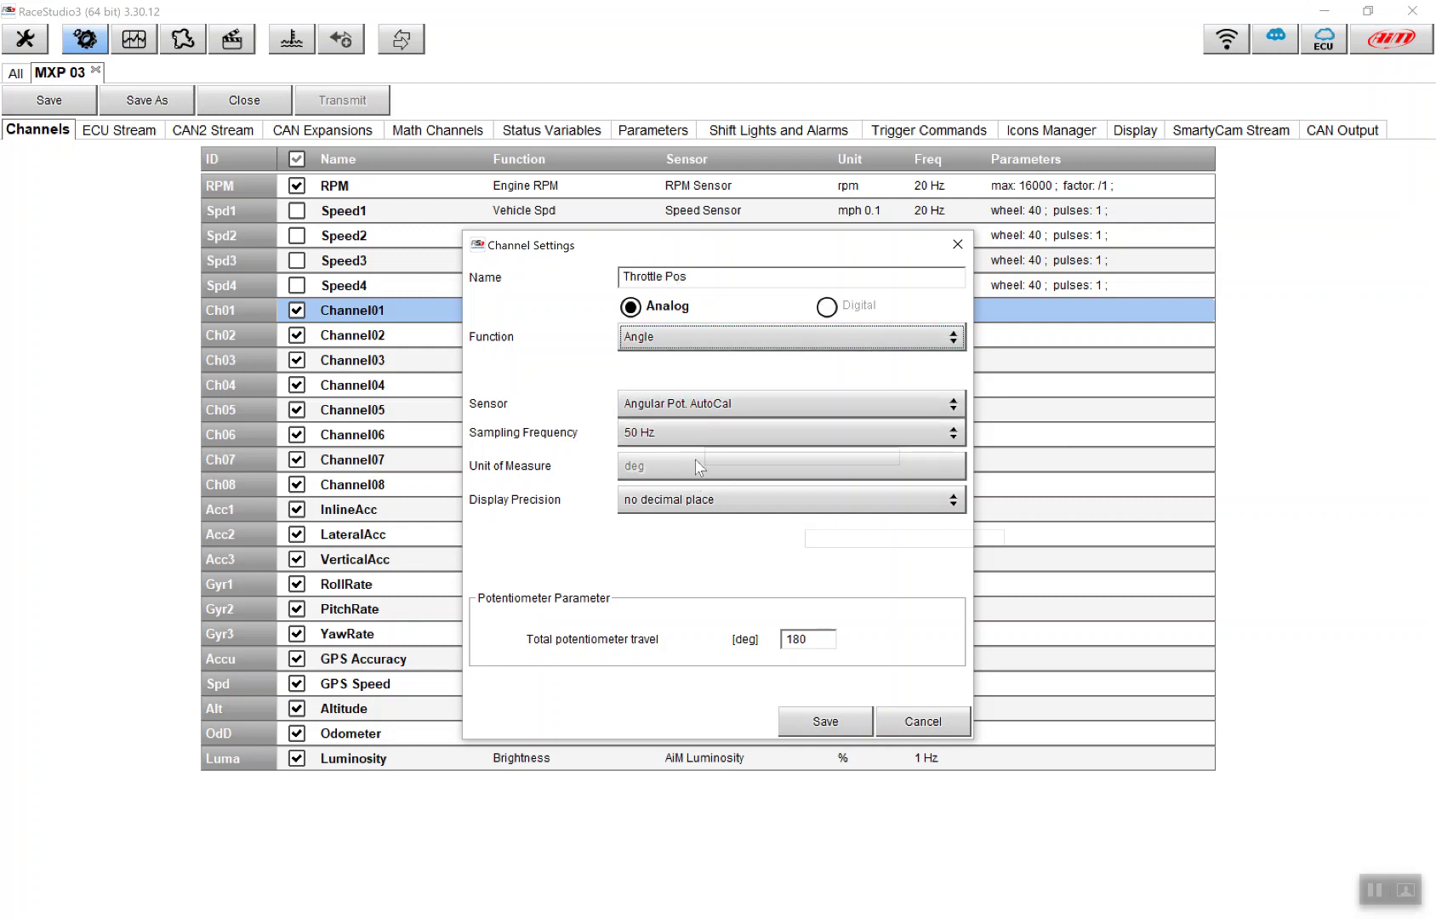
left_click(708, 412)
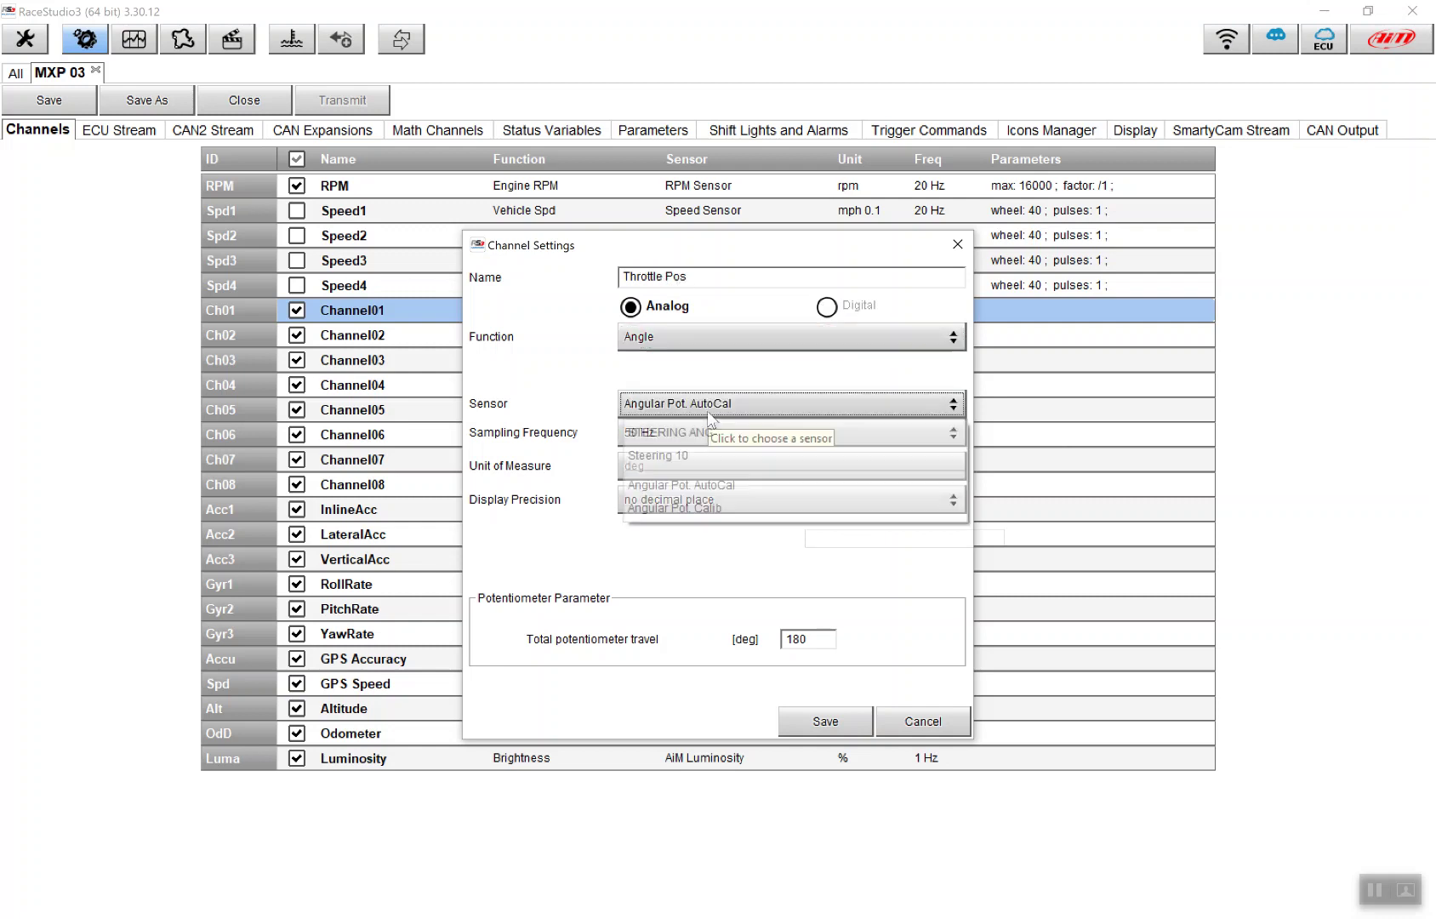
left_click(727, 509)
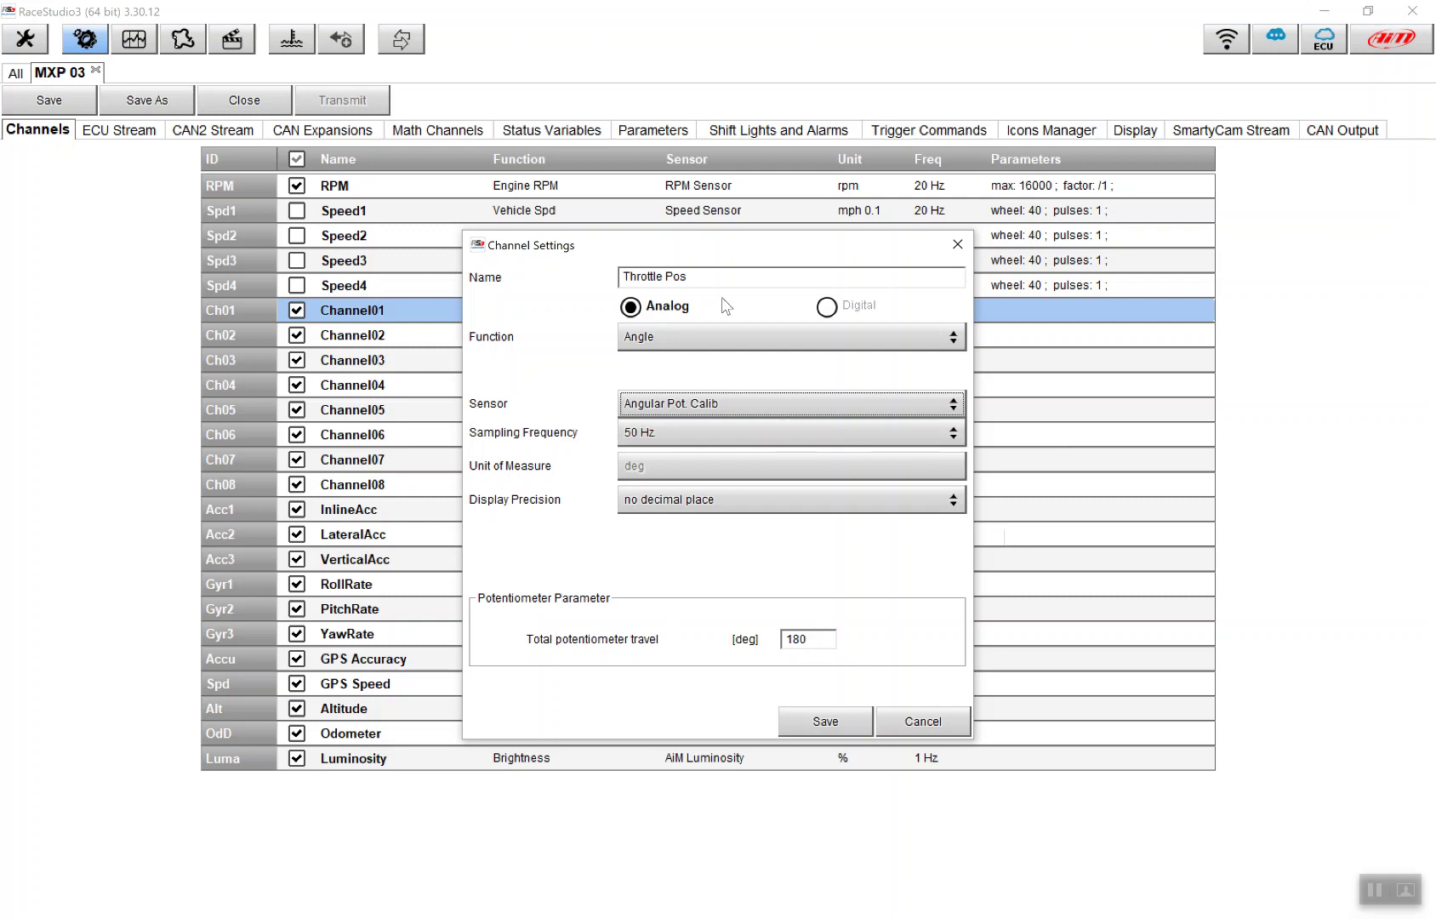
Step: Rename Channel01 to 'steering pos'
left_click_drag(705, 279, 573, 278)
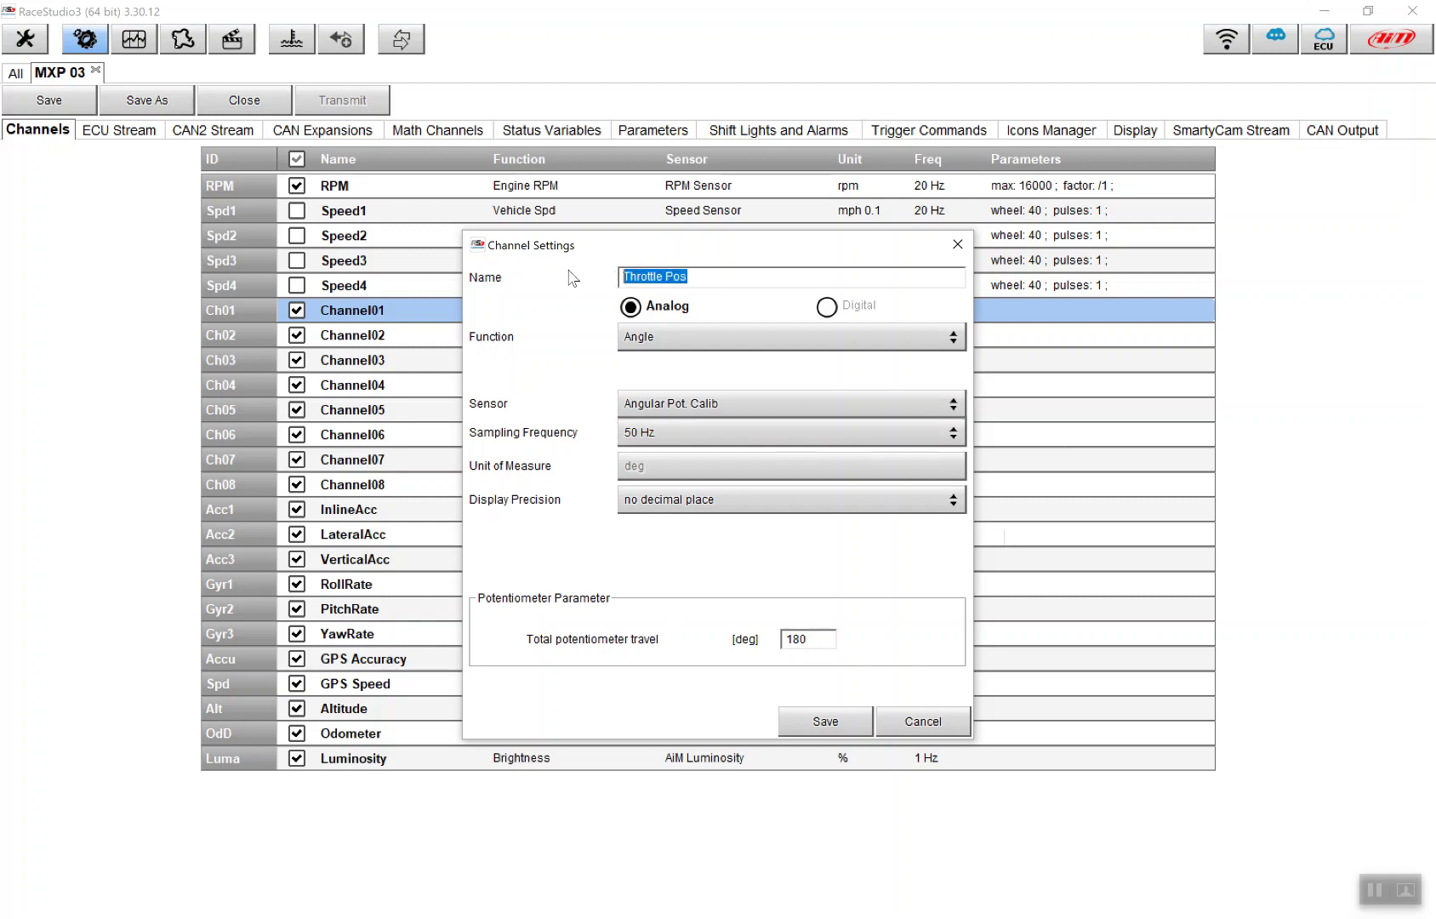
type("ste")
type("pos")
key("BackSpace")
key("BackSpace")
type("os")
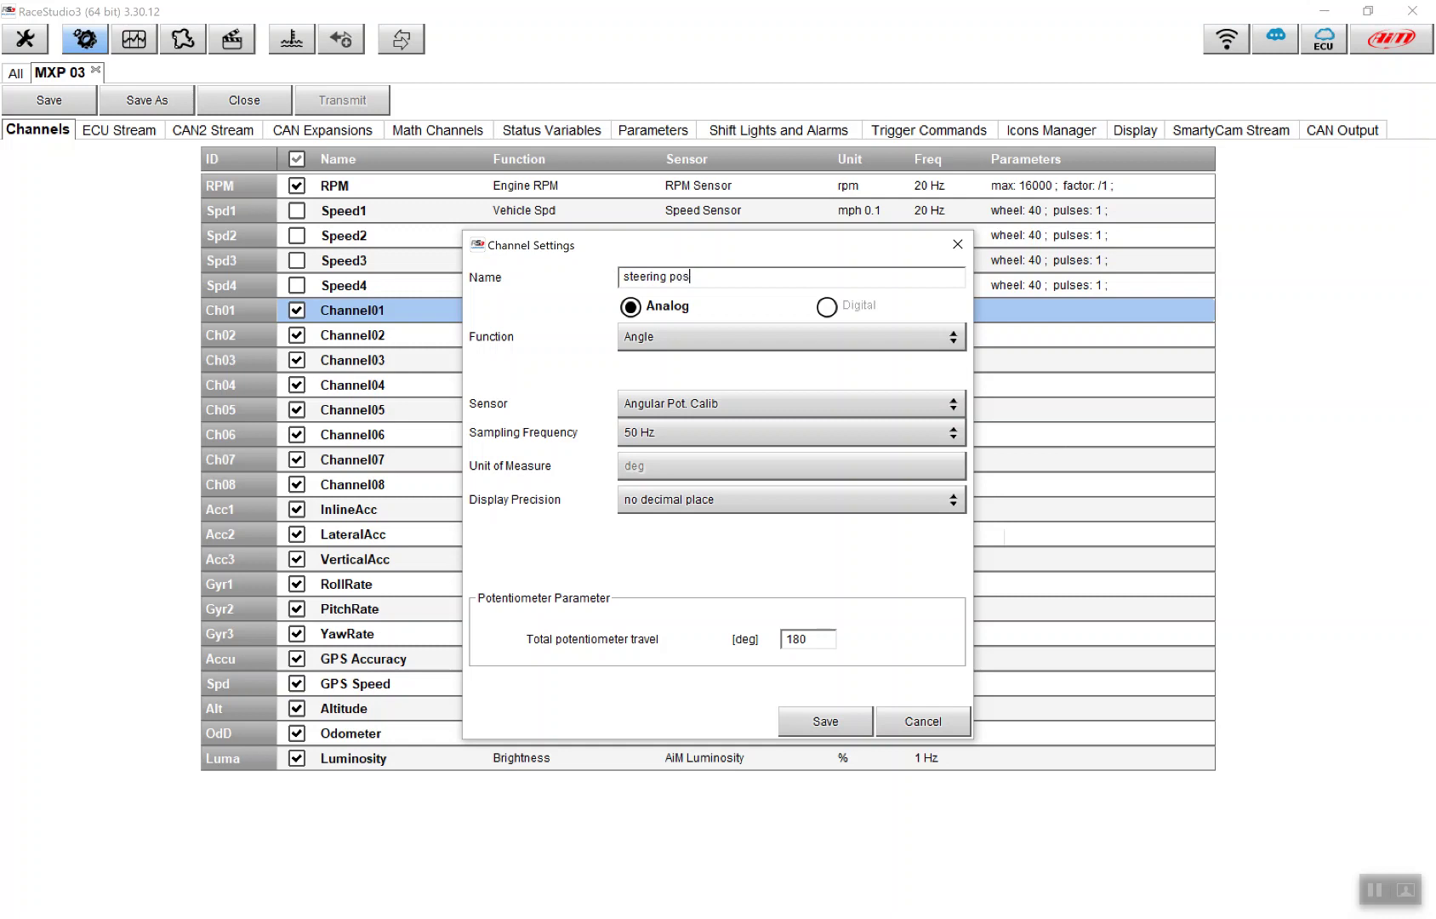
Step: Set the function to Steering Pos, keeping Angular Pot. Calib as the sensor
left_click(652, 338)
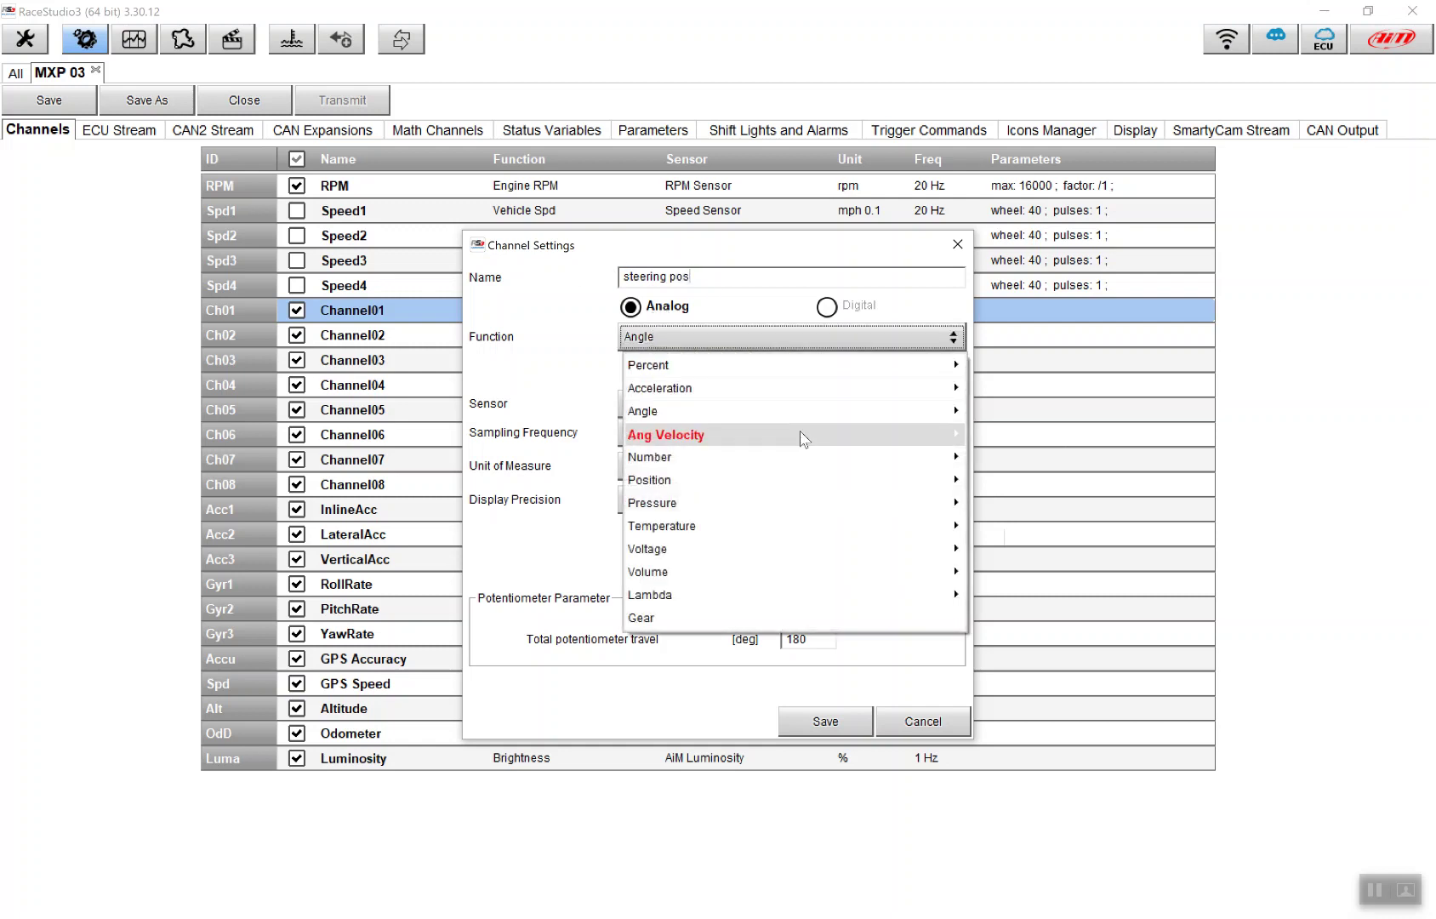
mouse_move(806, 412)
left_click(982, 414)
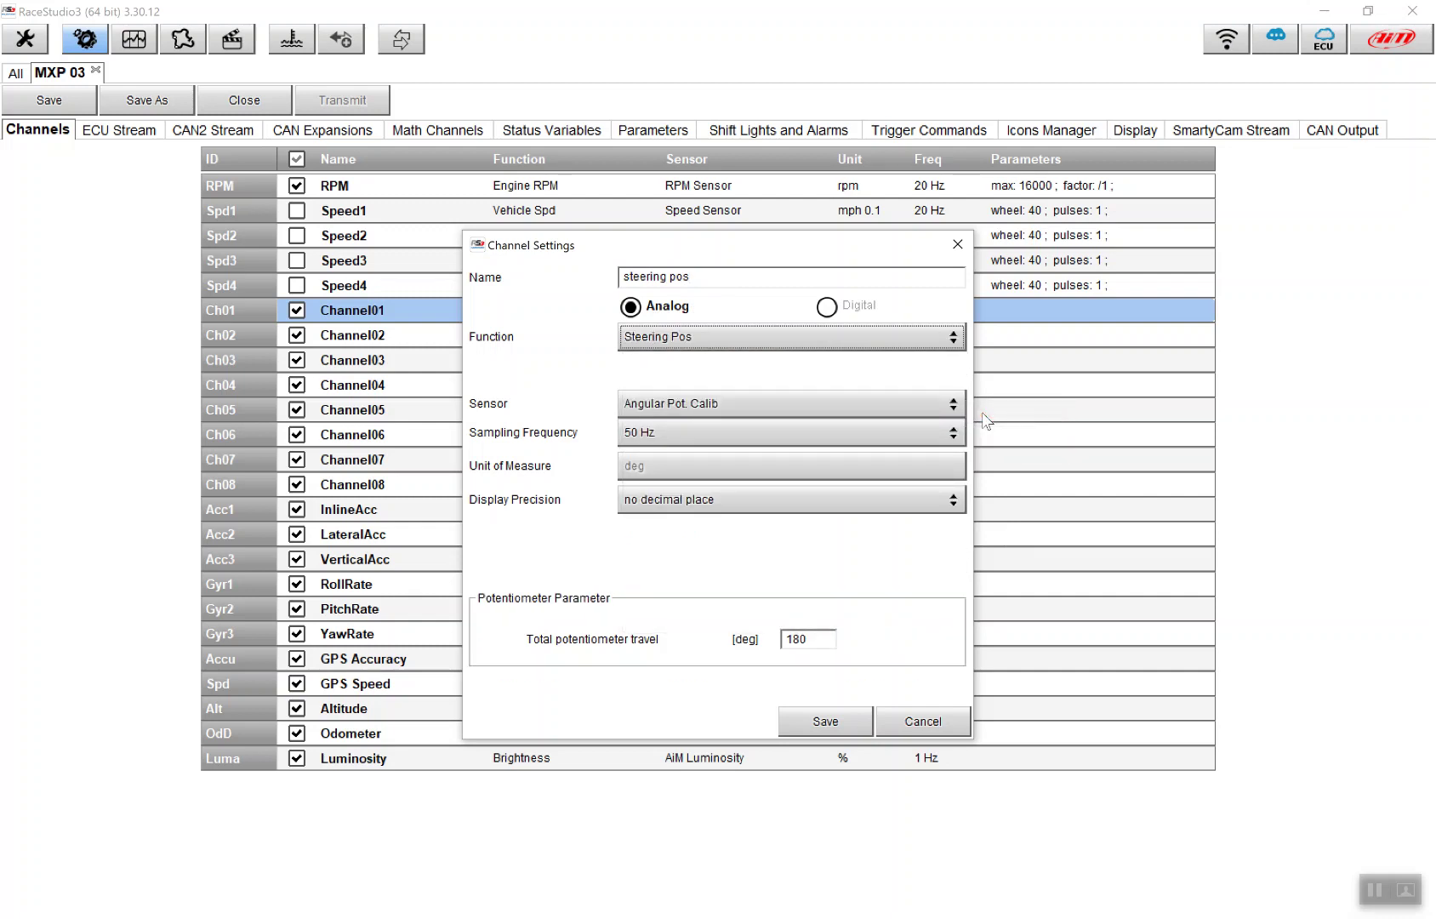
left_click(738, 404)
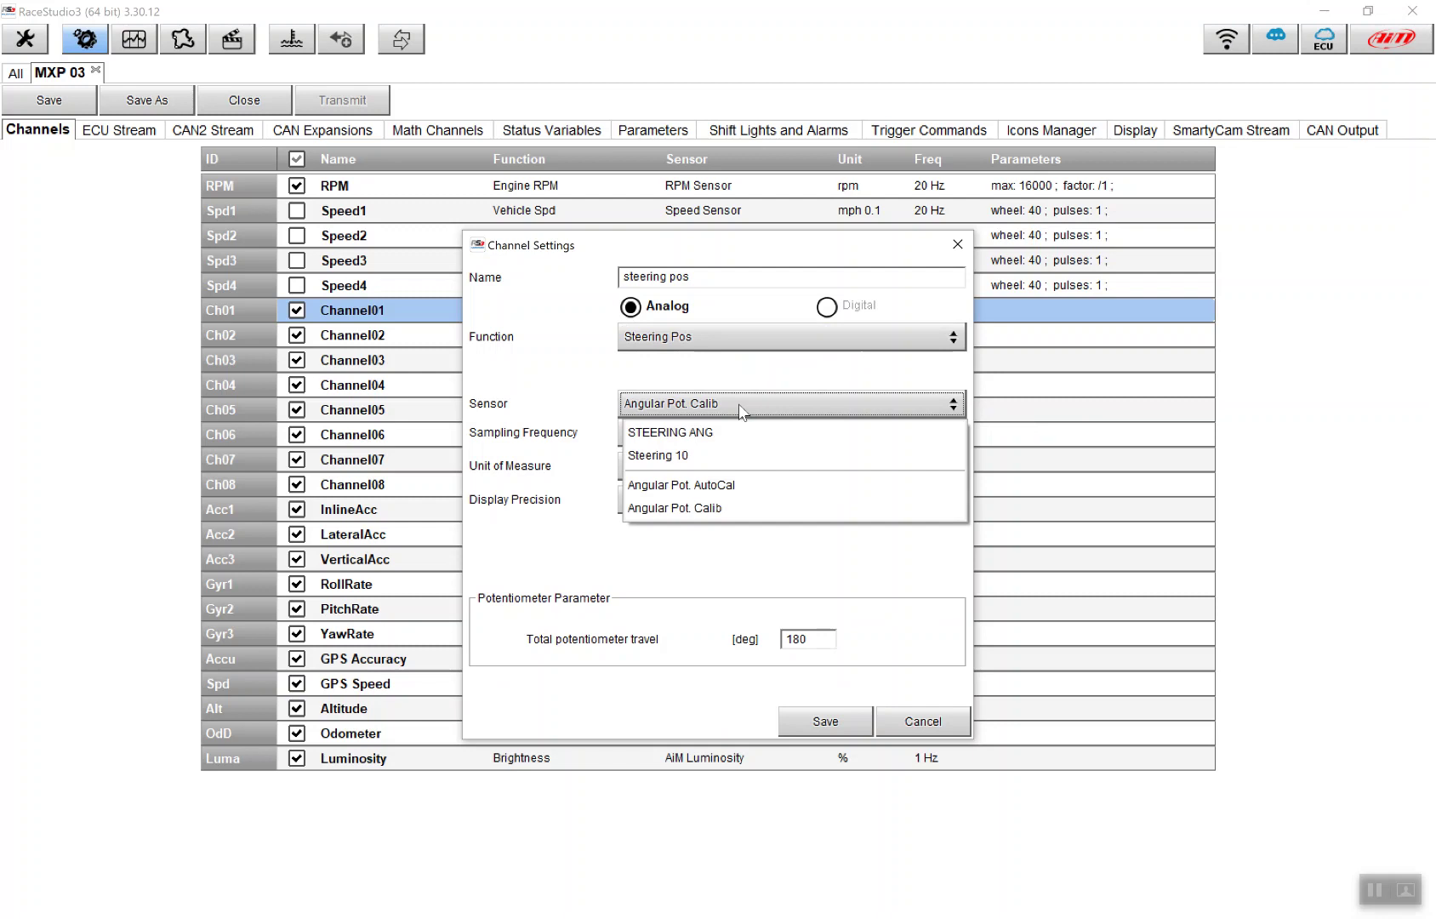
left_click(729, 508)
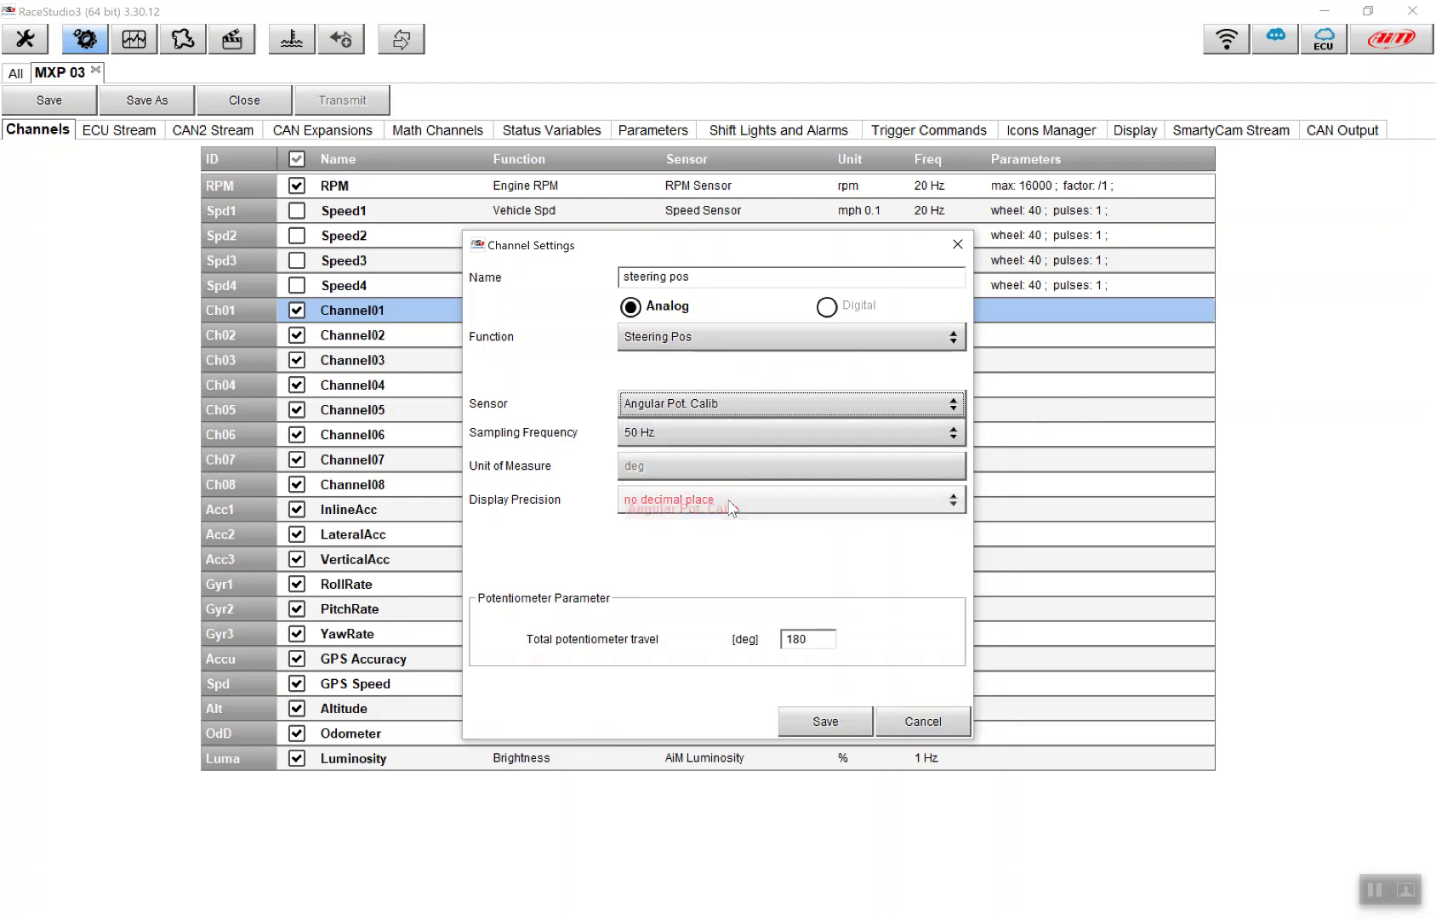